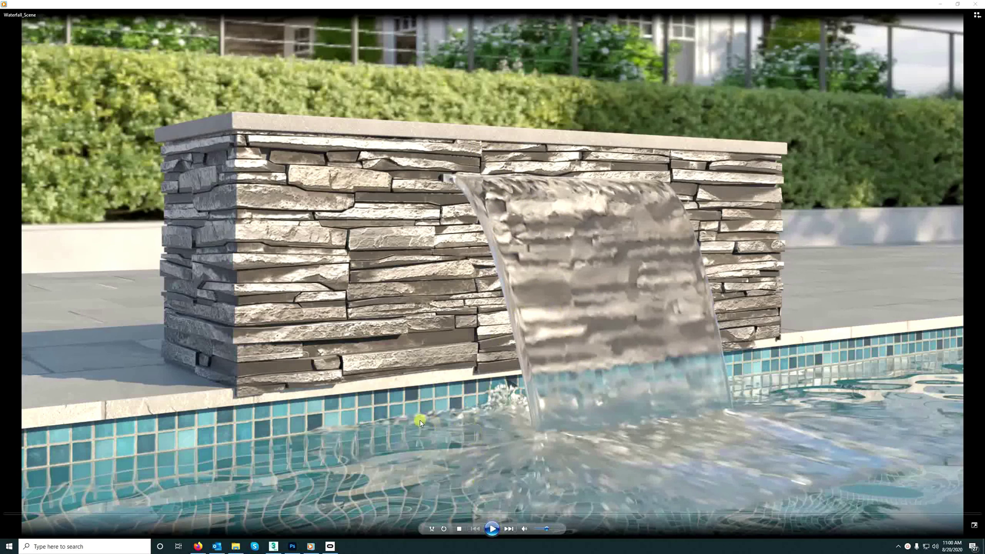
- Replay the Waterfall_Scene render in Windows Media Player and pause it around 00:05
{"action": "left_click", "coordinate": [493, 526]}
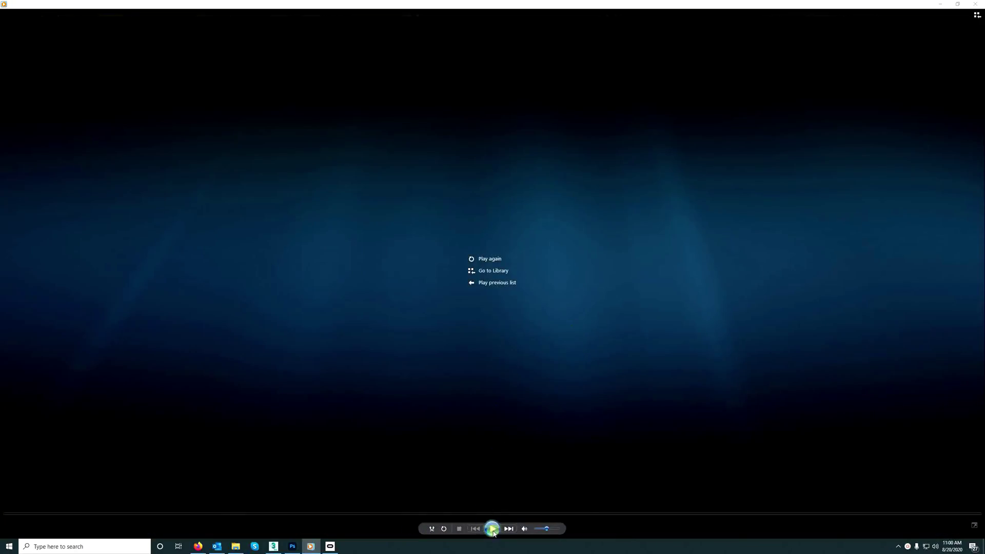
{"action": "left_click", "coordinate": [494, 530]}
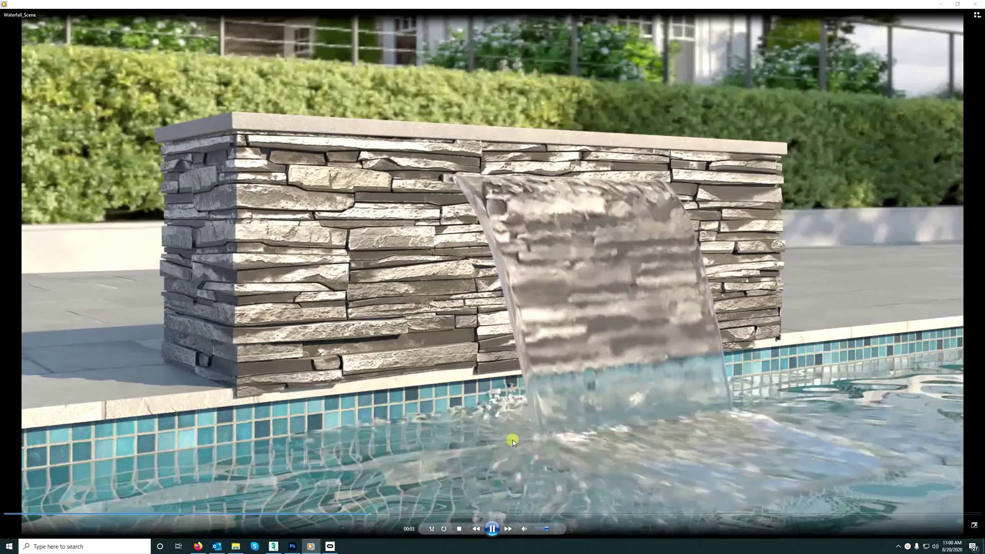
{"action": "key", "text": "space"}
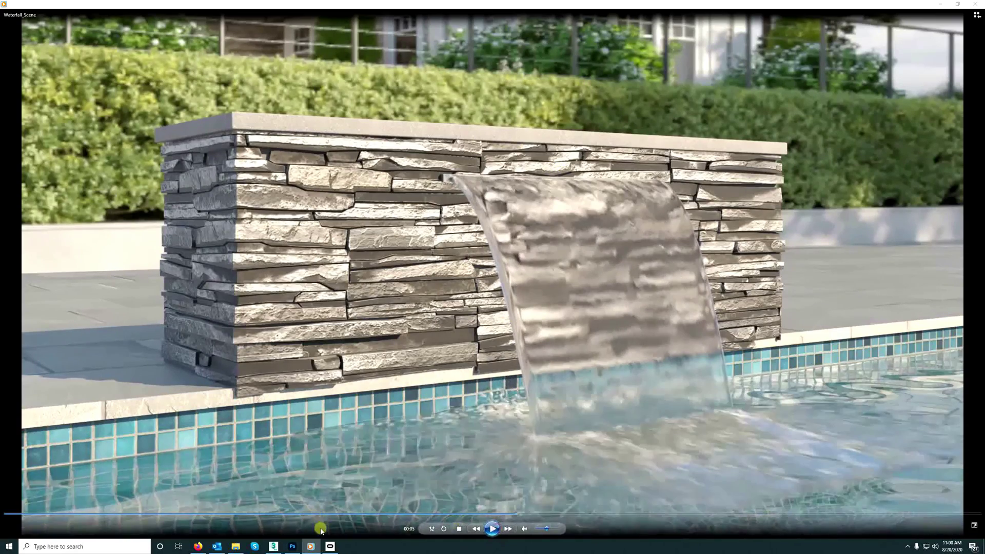
- Zoom in on each of the three waterfall photos in the pool collage, then return to 3ds Max
{"action": "left_click", "coordinate": [291, 546]}
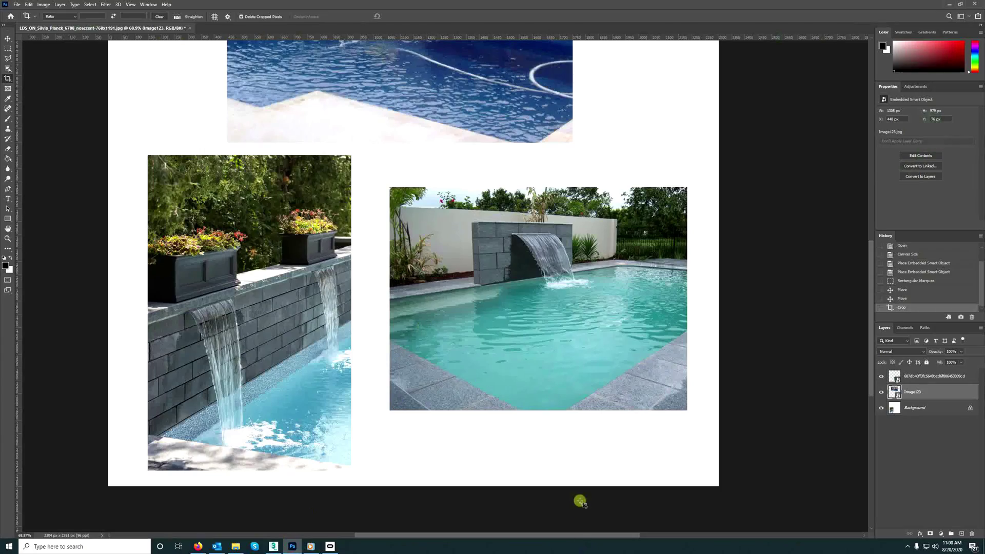
{"action": "key", "text": "ctrl+0"}
{"action": "scroll", "coordinate": [447, 140], "scroll_direction": "up", "scroll_amount": 6, "text": "alt"}
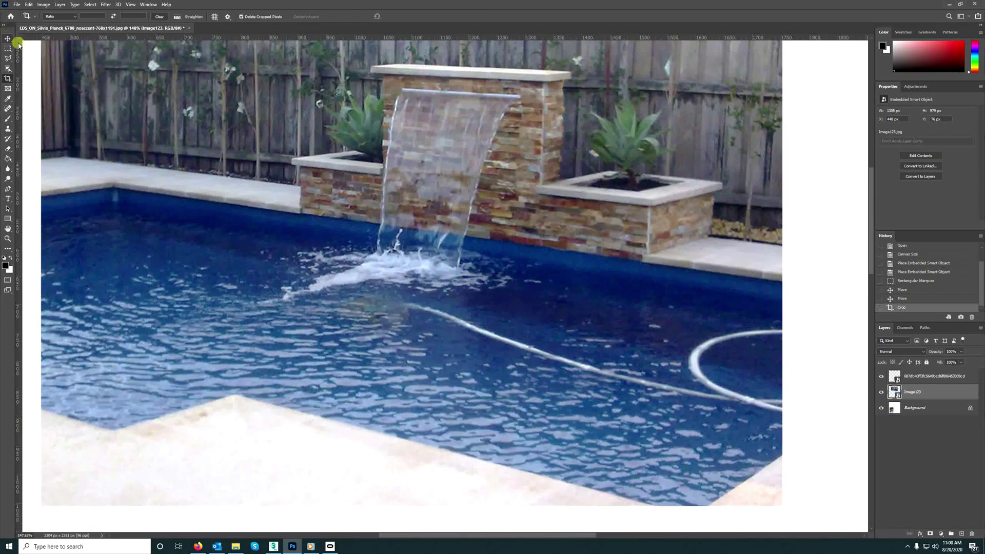
{"action": "scroll", "coordinate": [456, 102], "scroll_direction": "up", "scroll_amount": 3, "text": "alt"}
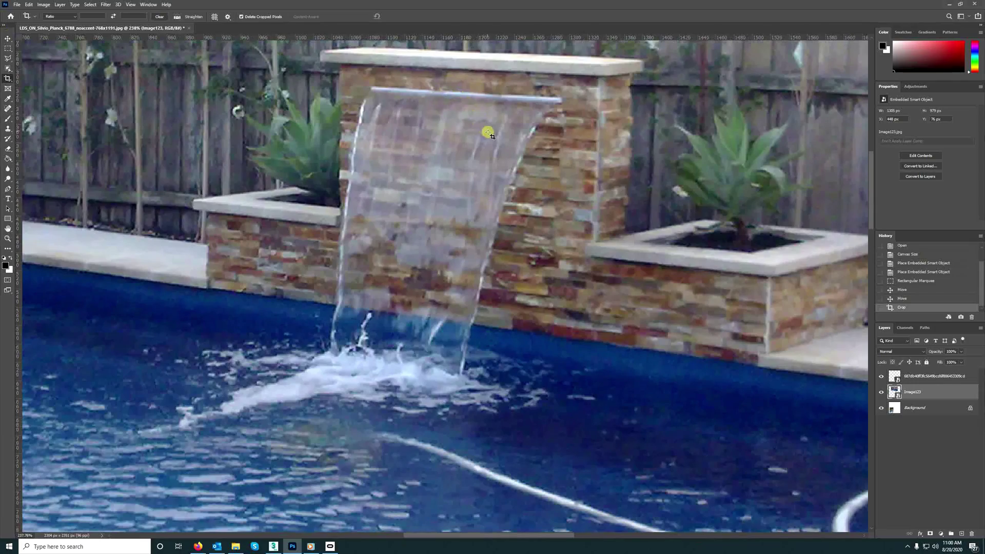
{"action": "scroll", "coordinate": [490, 137], "scroll_direction": "down", "scroll_amount": 7, "text": "alt"}
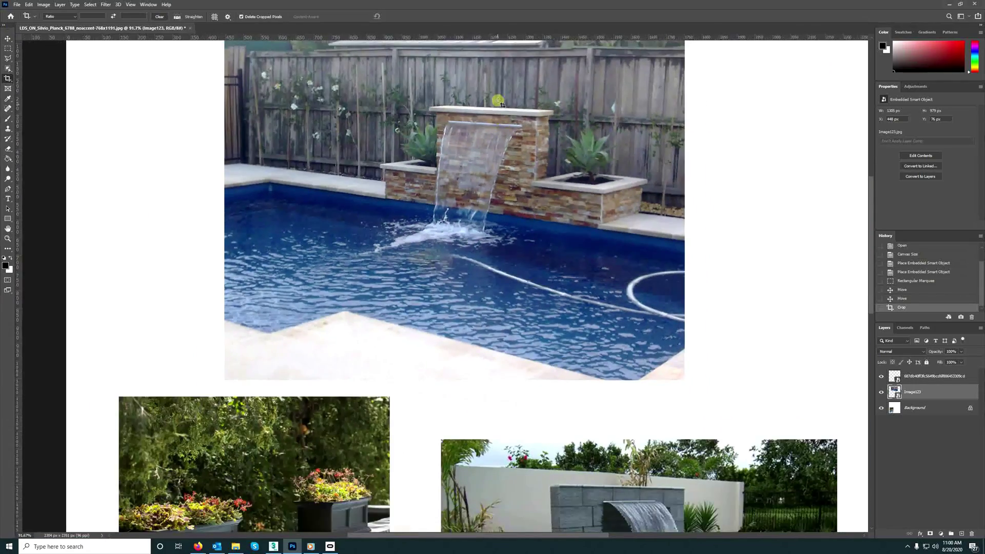
{"action": "scroll", "coordinate": [658, 426], "scroll_direction": "up", "scroll_amount": 5, "text": "alt"}
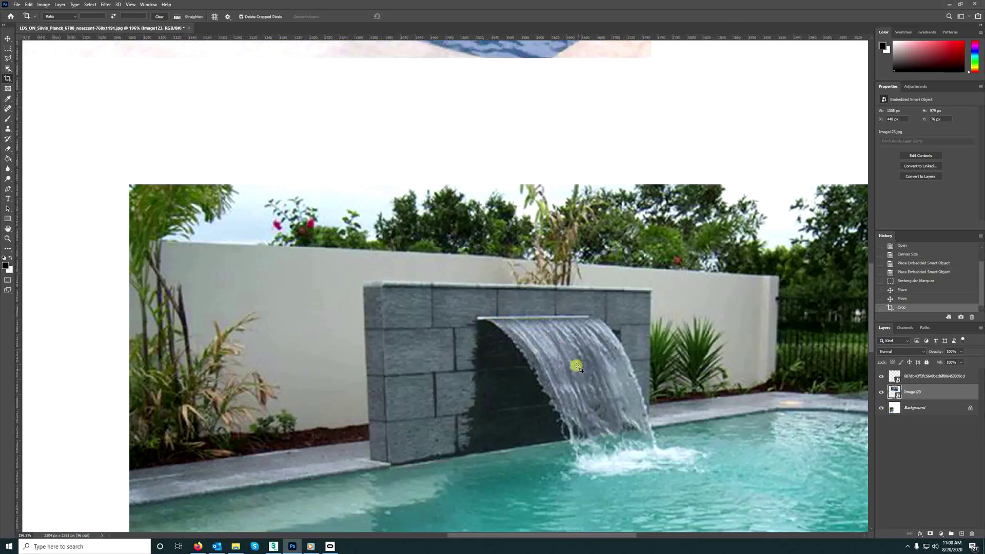
{"action": "scroll", "coordinate": [648, 460], "scroll_direction": "down", "scroll_amount": 5, "text": "alt"}
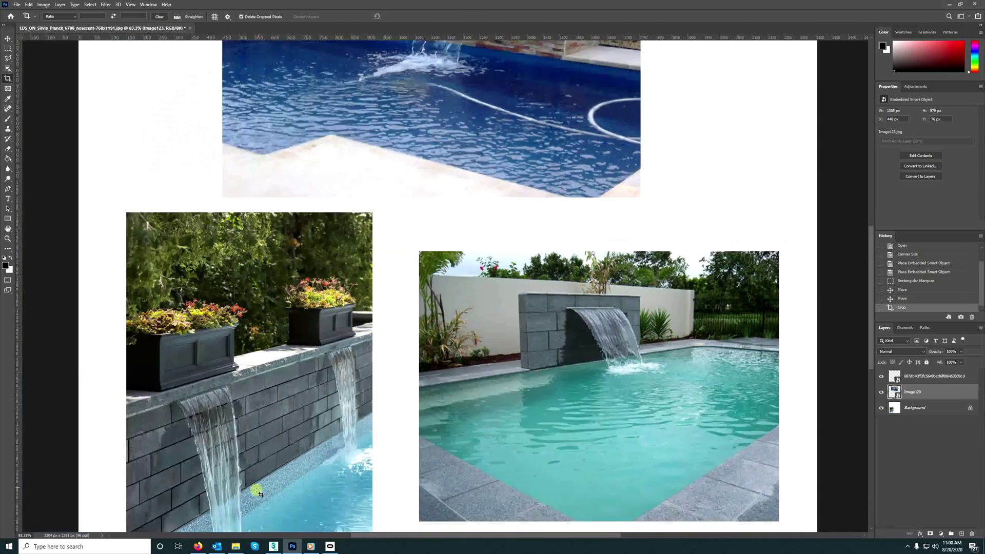
{"action": "scroll", "coordinate": [281, 521], "scroll_direction": "up", "scroll_amount": 5, "text": "alt"}
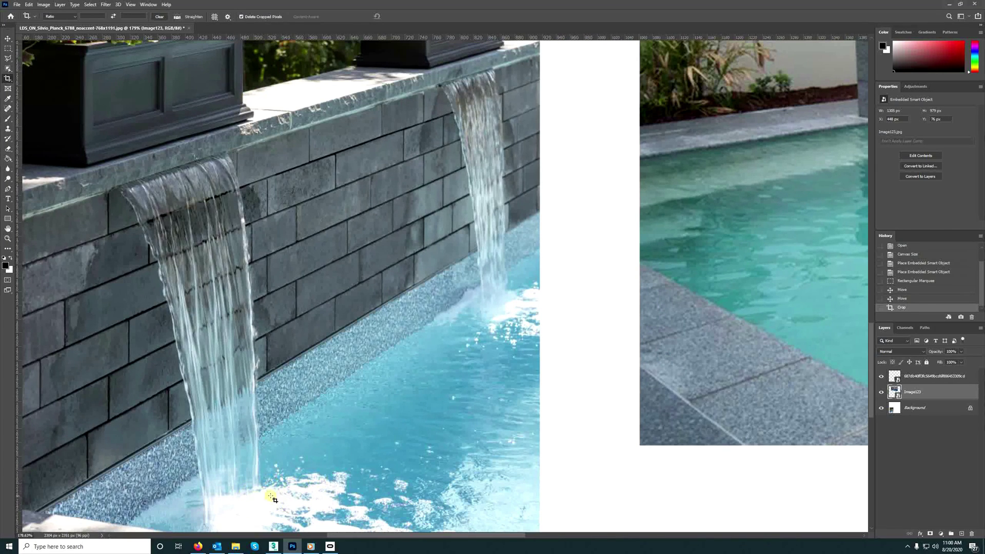
{"action": "scroll", "coordinate": [308, 492], "scroll_direction": "down", "scroll_amount": 6, "text": "alt"}
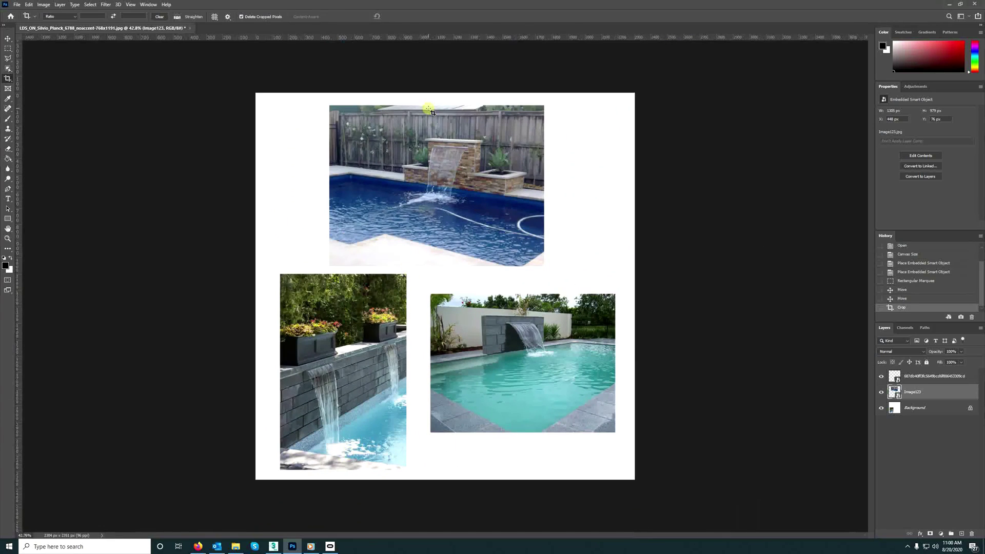
{"action": "left_click", "coordinate": [273, 546]}
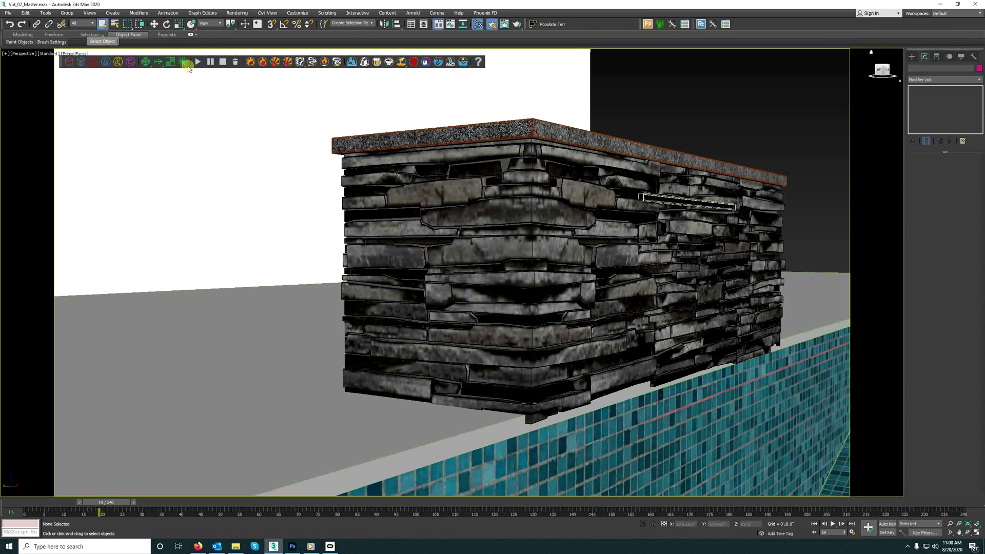
- Frame the stone wall and pool edge, then select PhysCamera001 to check its motion blur
{"action": "scroll", "coordinate": [539, 230], "scroll_direction": "up", "scroll_amount": 3}
{"action": "scroll", "coordinate": [554, 251], "scroll_direction": "down", "scroll_amount": 15}
{"action": "scroll", "coordinate": [555, 251], "scroll_direction": "up", "scroll_amount": 10}
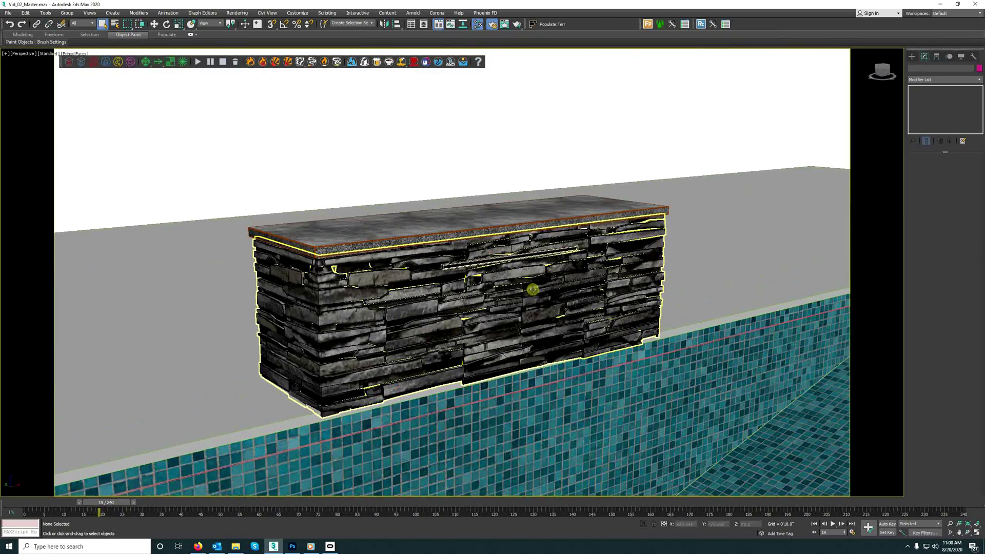
{"action": "middle_click_drag", "start_coordinate": [532, 289], "coordinate": [534, 279]}
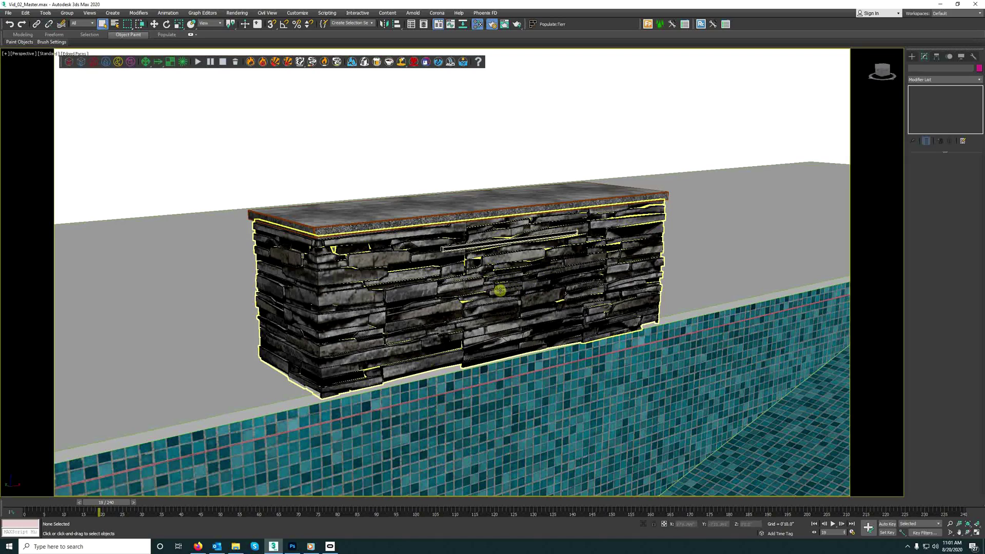
{"action": "scroll", "coordinate": [533, 261], "scroll_direction": "up", "scroll_amount": 3}
{"action": "scroll", "coordinate": [461, 264], "scroll_direction": "down", "scroll_amount": 5}
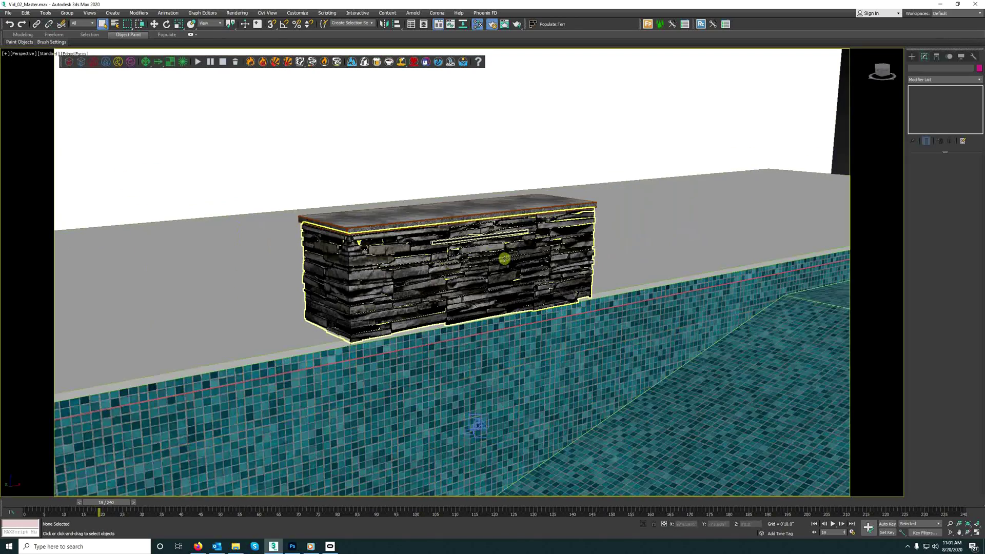
{"action": "middle_click_drag", "start_coordinate": [467, 250], "coordinate": [623, 262], "text": "alt"}
{"action": "scroll", "coordinate": [623, 259], "scroll_direction": "up", "scroll_amount": 2}
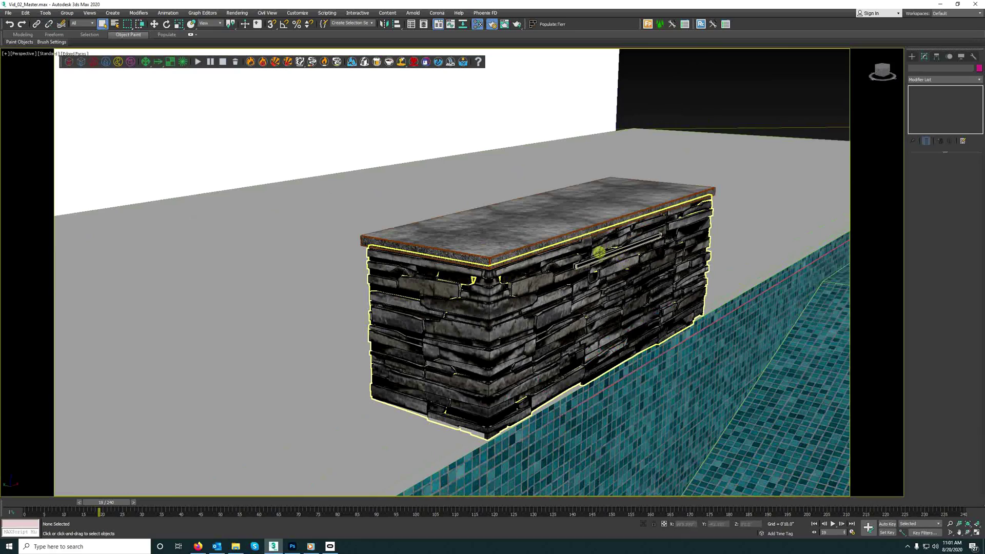
{"action": "scroll", "coordinate": [586, 262], "scroll_direction": "down", "scroll_amount": 4}
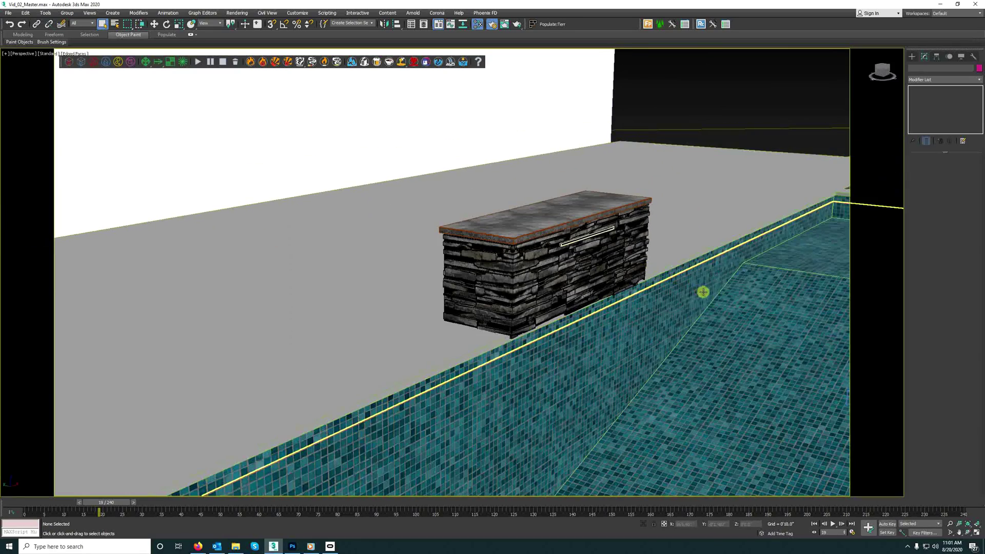
{"action": "middle_click_drag", "start_coordinate": [703, 291], "coordinate": [671, 251]}
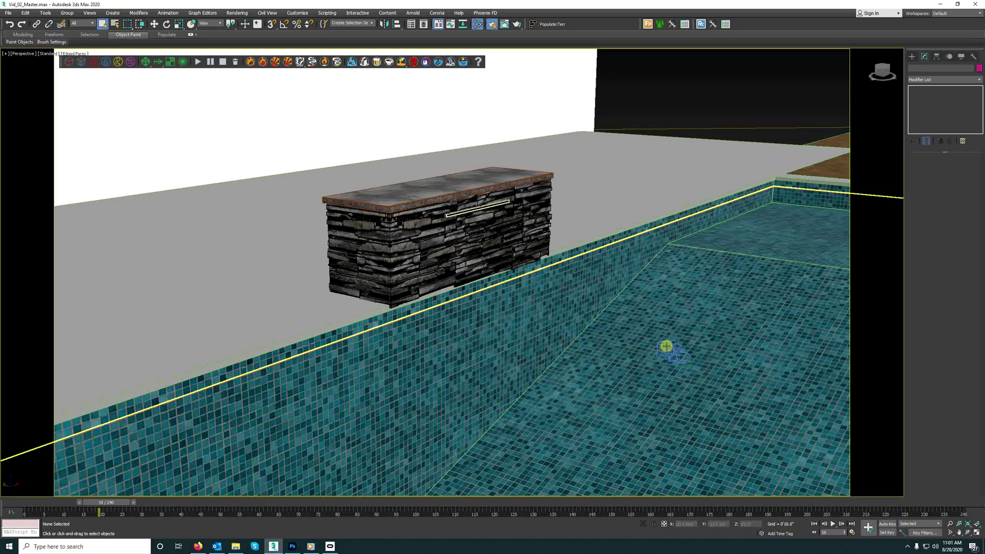
{"action": "left_click", "coordinate": [670, 354]}
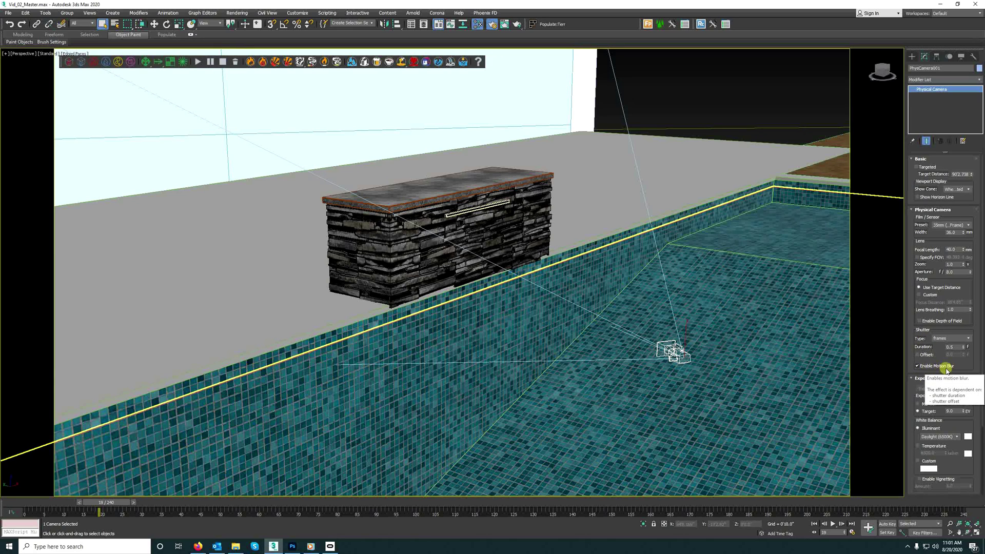
- Select the spout bar Object007 set into the stone wall
{"action": "middle_click_drag", "start_coordinate": [683, 337], "coordinate": [681, 335]}
{"action": "middle_click_drag", "start_coordinate": [758, 312], "coordinate": [746, 311]}
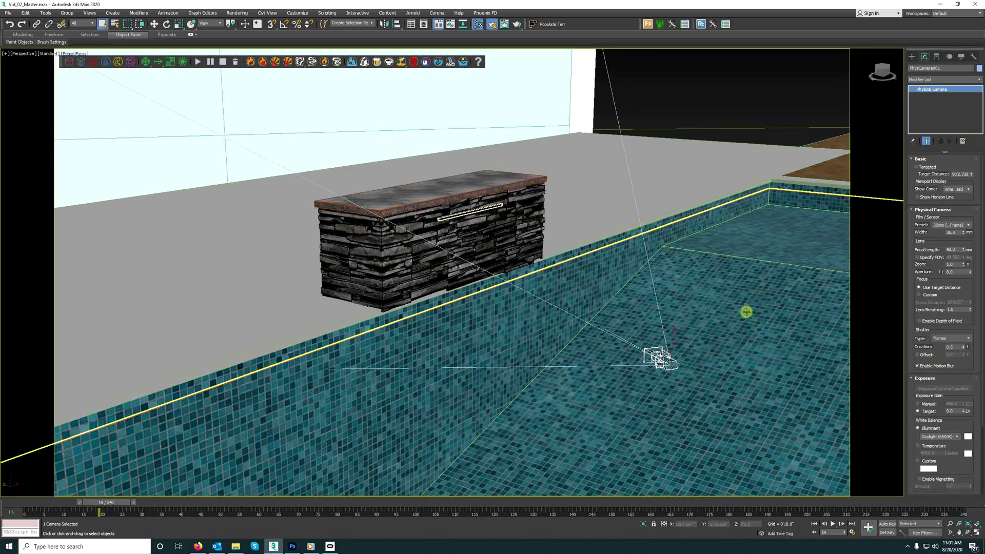
{"action": "scroll", "coordinate": [418, 219], "scroll_direction": "up", "scroll_amount": 5}
{"action": "left_click", "coordinate": [505, 222]}
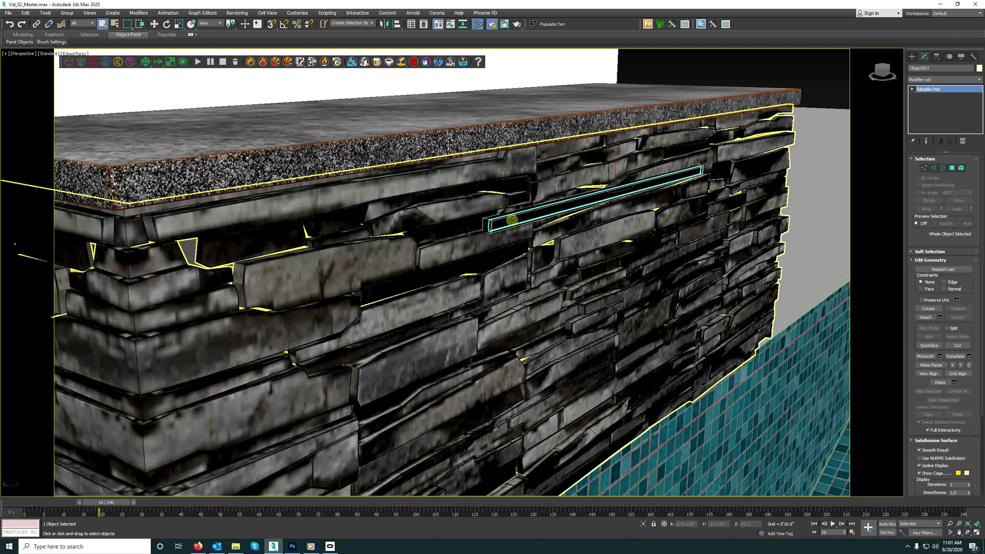
- Create PhoenixFDLiquid001 with its grid container placed around the spout bar
{"action": "scroll", "coordinate": [512, 219], "scroll_direction": "up", "scroll_amount": 8}
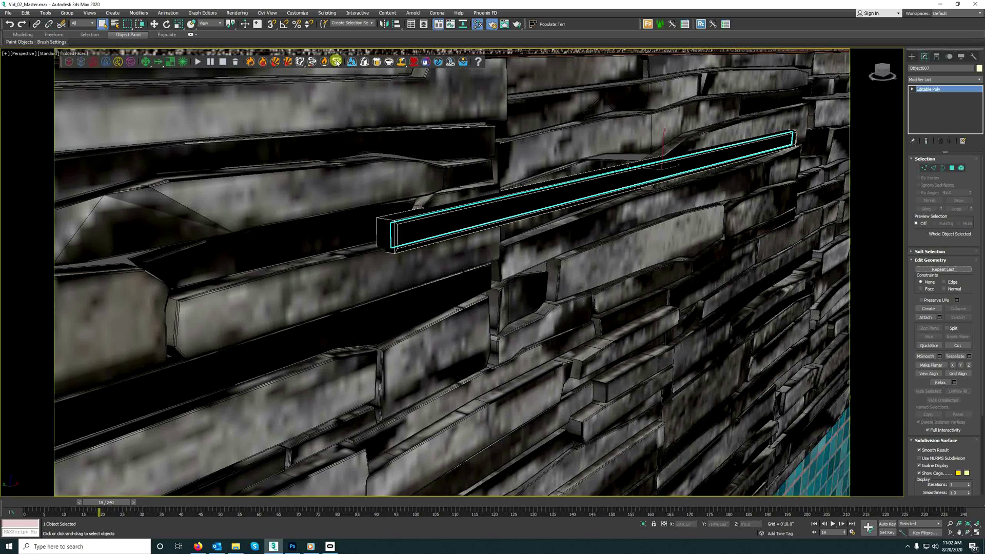
{"action": "left_click", "coordinate": [351, 62]}
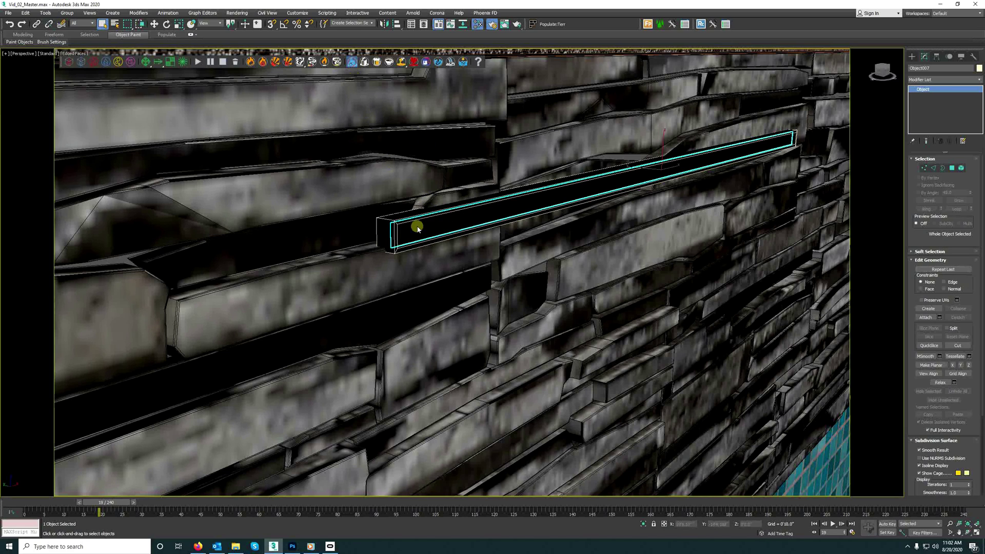
{"action": "left_click", "coordinate": [416, 277]}
{"action": "scroll", "coordinate": [410, 279], "scroll_direction": "down", "scroll_amount": 8}
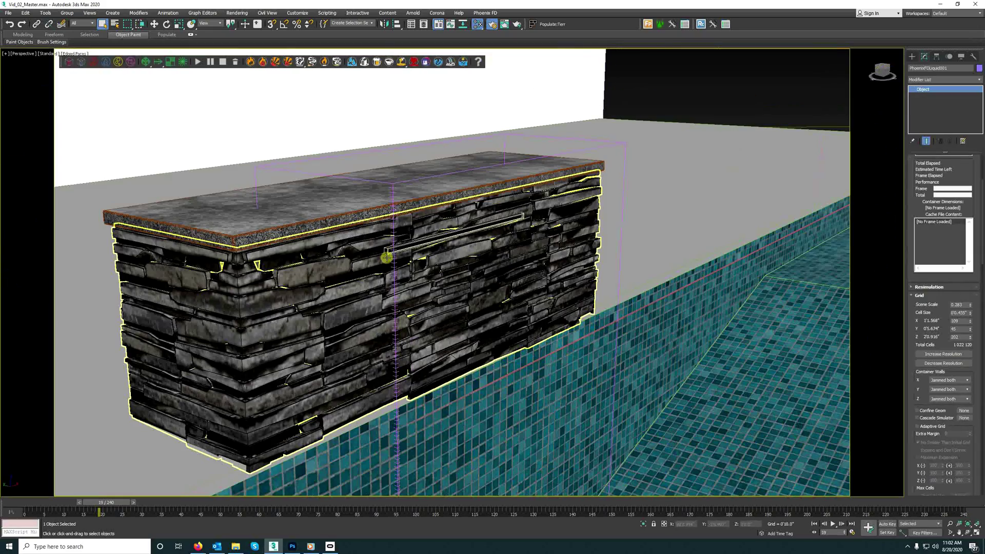
- Move the liquid container upward in wireframe so it encloses the spout
{"action": "scroll", "coordinate": [386, 264], "scroll_direction": "down", "scroll_amount": 6}
{"action": "middle_click_drag", "start_coordinate": [440, 272], "coordinate": [472, 282]}
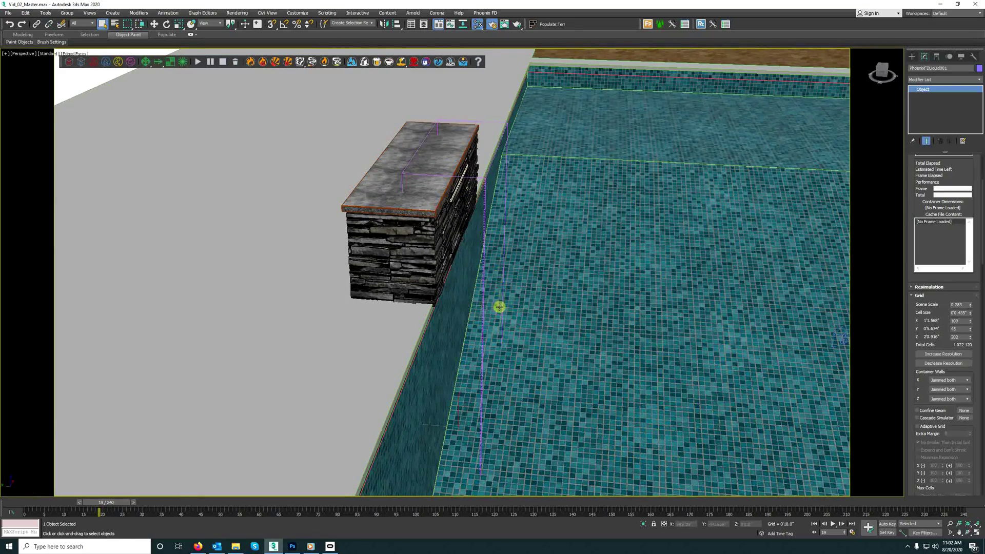
{"action": "middle_click_drag", "start_coordinate": [499, 308], "coordinate": [482, 308], "text": "alt"}
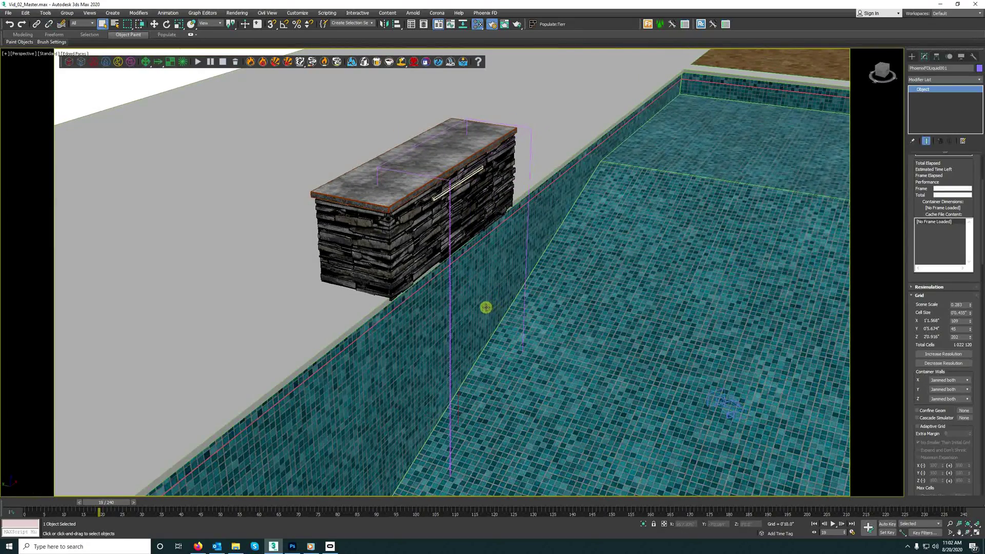
{"action": "middle_click_drag", "start_coordinate": [564, 309], "coordinate": [587, 258], "text": "alt"}
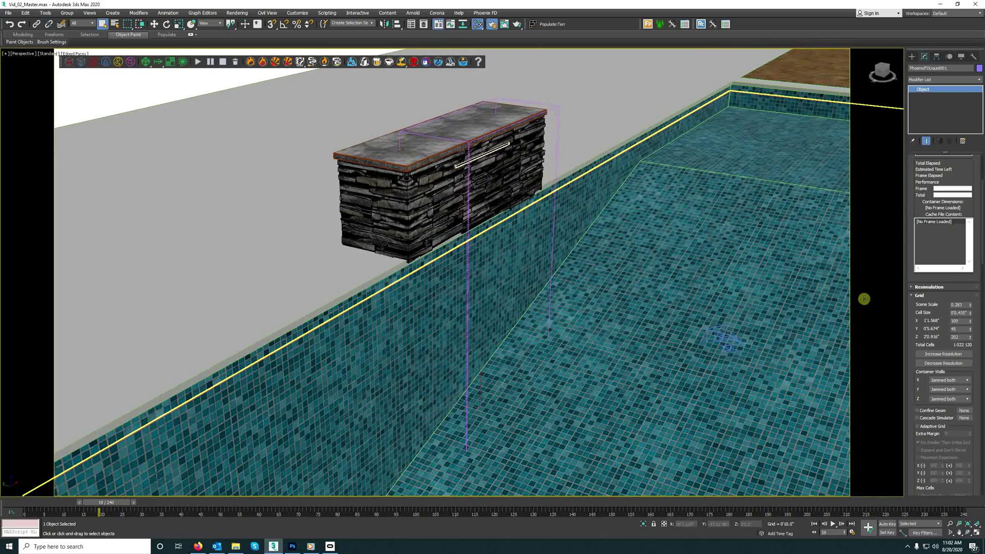
{"action": "middle_click_drag", "start_coordinate": [482, 270], "coordinate": [540, 286], "text": "alt"}
{"action": "key", "text": "F3"}
{"action": "key", "text": "w"}
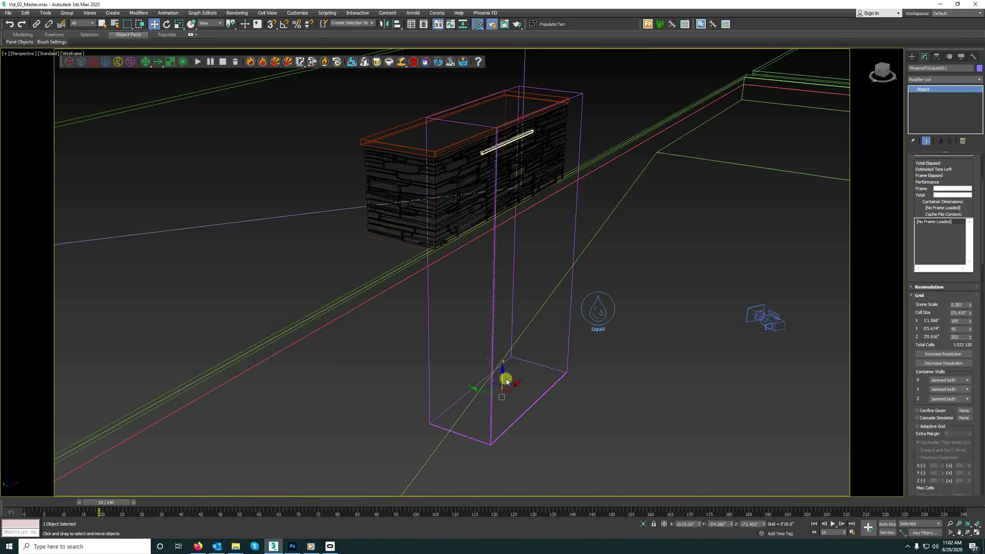
{"action": "left_click_drag", "start_coordinate": [504, 378], "coordinate": [497, 246]}
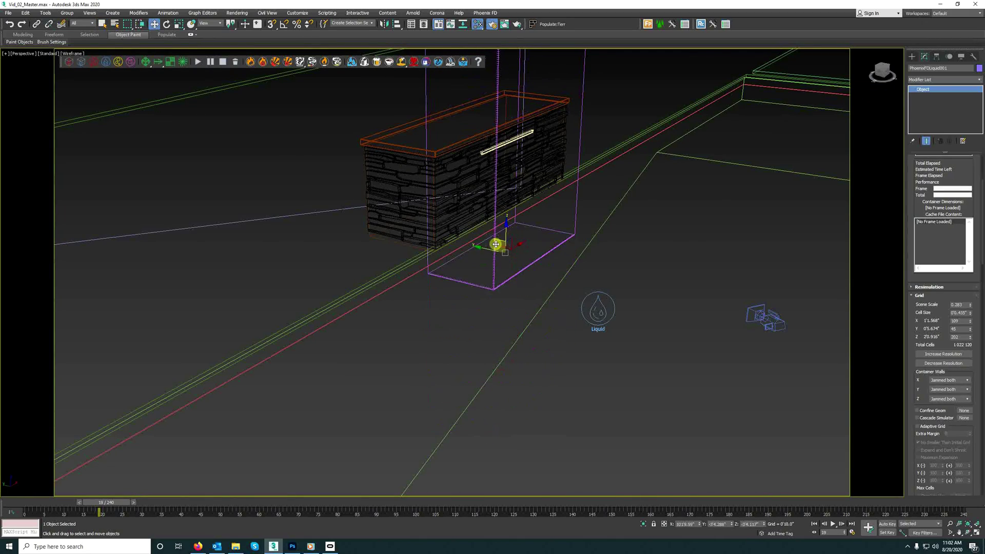
{"action": "scroll", "coordinate": [494, 248], "scroll_direction": "up", "scroll_amount": 10}
{"action": "left_click_drag", "start_coordinate": [541, 286], "coordinate": [538, 233]}
{"action": "mouse_move", "coordinate": [347, 244]}
{"action": "middle_mouse_down", "text": "alt"}
{"action": "mouse_move", "coordinate": [413, 308]}
{"action": "mouse_move", "coordinate": [655, 330]}
{"action": "mouse_move", "coordinate": [746, 320]}
{"action": "middle_mouse_up", "text": "alt"}
{"action": "key", "text": "F3"}
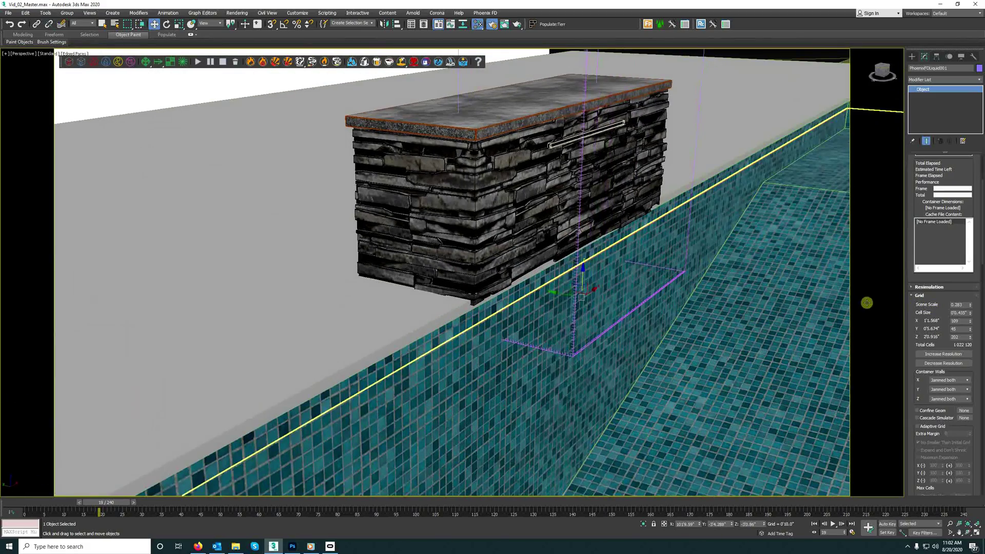
- Widen the simulator grid to 124 cells in X and 106 cells in Y
{"action": "middle_click_drag", "start_coordinate": [763, 281], "coordinate": [893, 325], "text": "alt"}
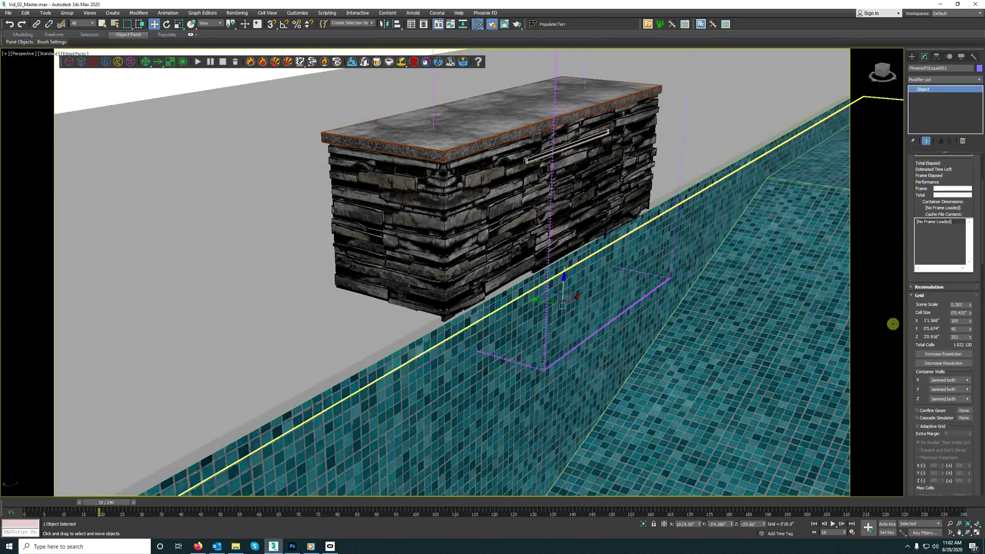
{"action": "left_click_drag", "start_coordinate": [969, 323], "coordinate": [968, 312]}
{"action": "middle_click_drag", "start_coordinate": [694, 325], "coordinate": [976, 337], "text": "alt"}
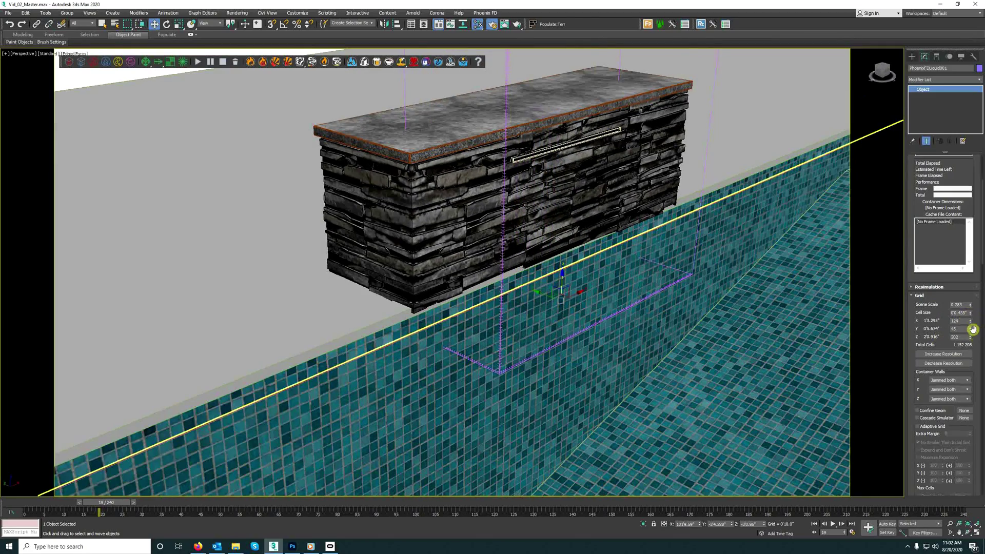
{"action": "left_click_drag", "start_coordinate": [973, 328], "coordinate": [963, 311]}
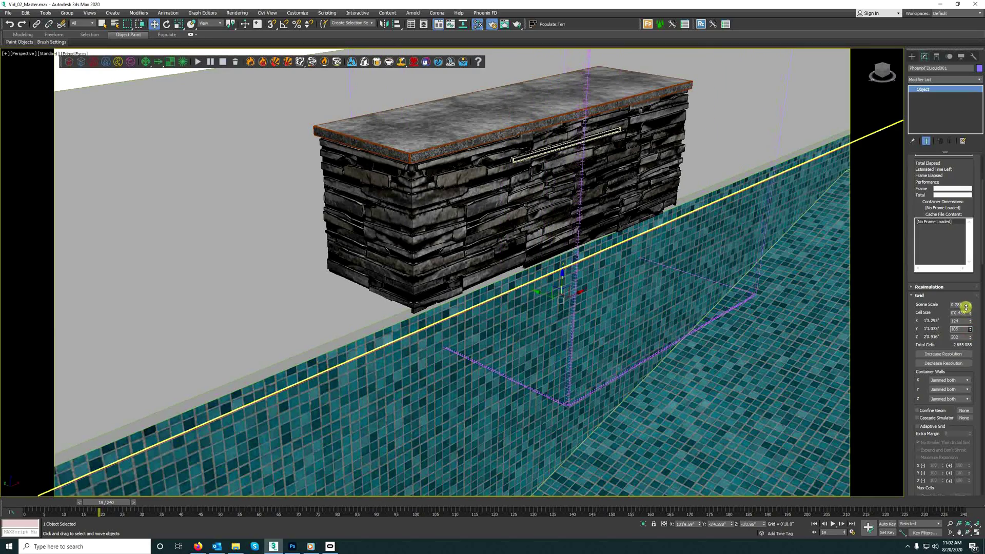
{"action": "scroll", "coordinate": [598, 310], "scroll_direction": "down", "scroll_amount": 6}
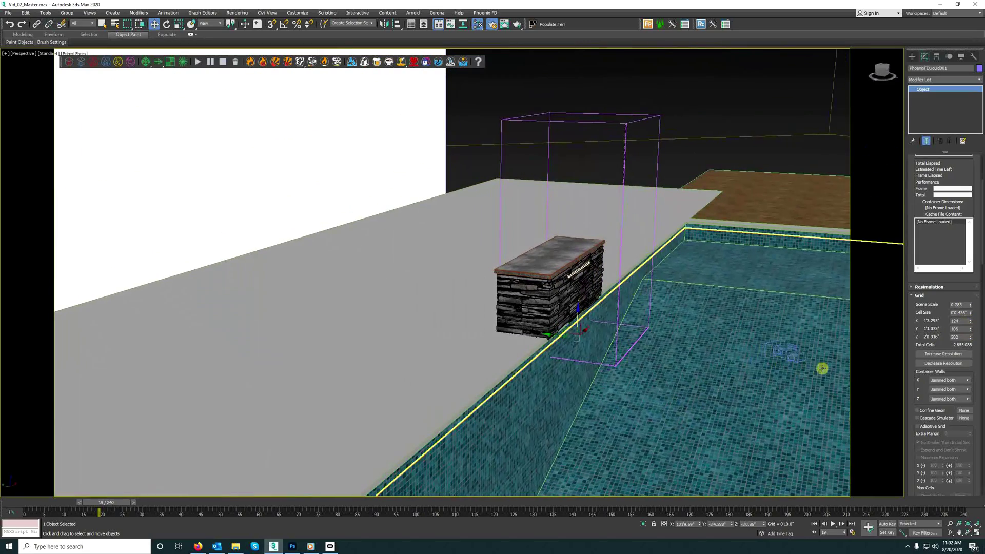
- Set the X, Y and Z container walls of the liquid simulator to Open
{"action": "left_click", "coordinate": [957, 380]}
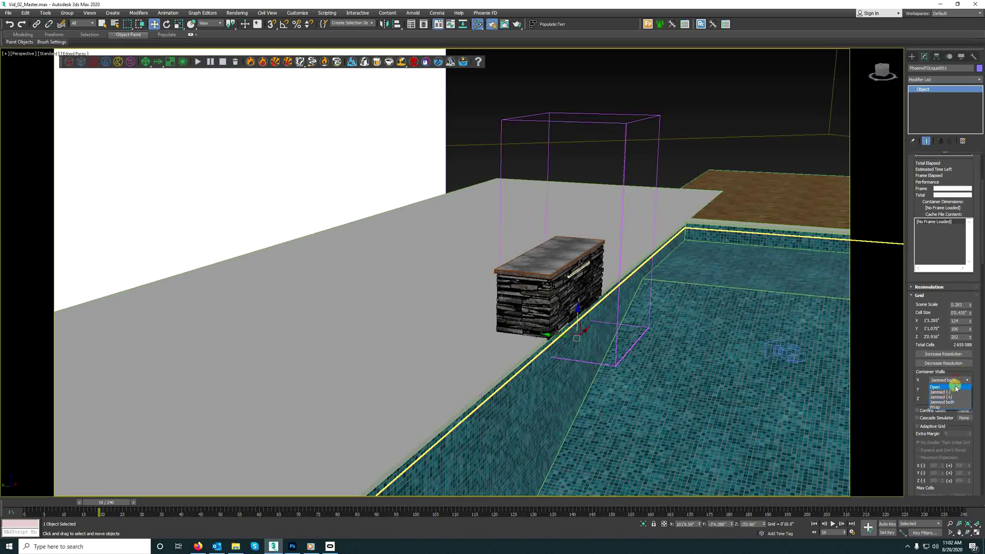
{"action": "left_click", "coordinate": [955, 387]}
{"action": "left_click", "coordinate": [954, 389]}
{"action": "left_click", "coordinate": [949, 396]}
{"action": "left_click", "coordinate": [952, 398]}
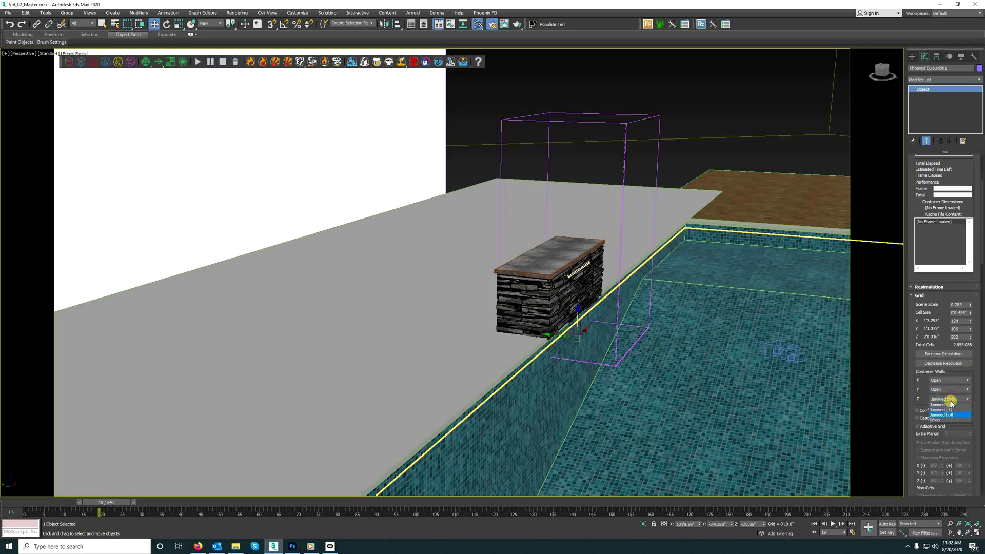
{"action": "left_click", "coordinate": [951, 404]}
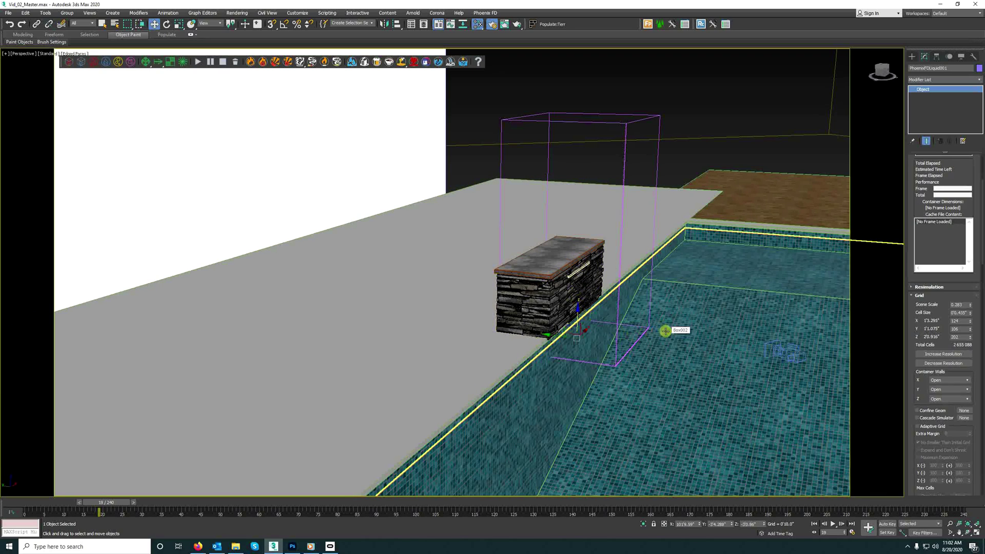
{"action": "middle_click_drag", "start_coordinate": [690, 362], "coordinate": [705, 367], "text": "alt"}
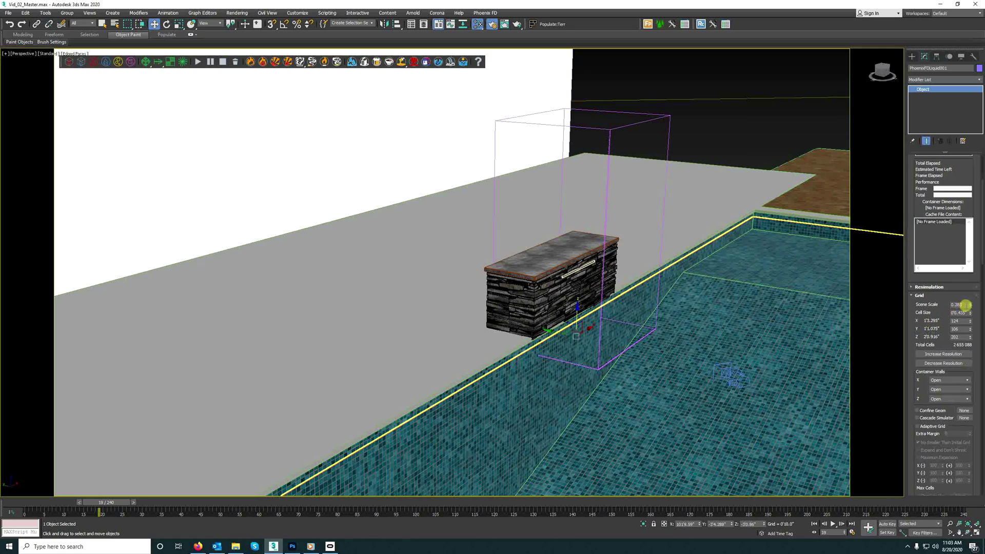
- Set the simulator's Scene Scale to 1.0 and zoom in on the wall
{"action": "double_click", "coordinate": [964, 304]}
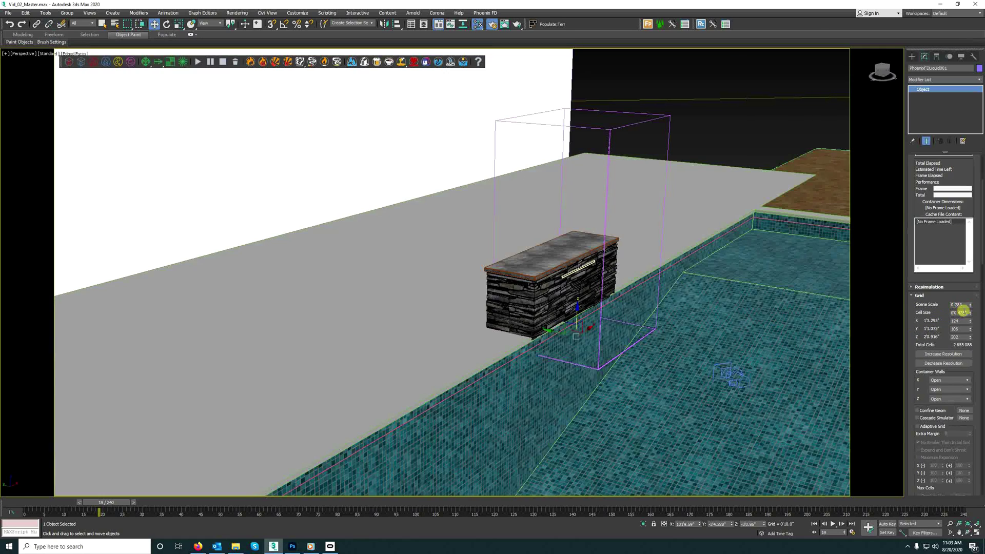
{"action": "type", "text": "1"}
{"action": "key", "text": "Return"}
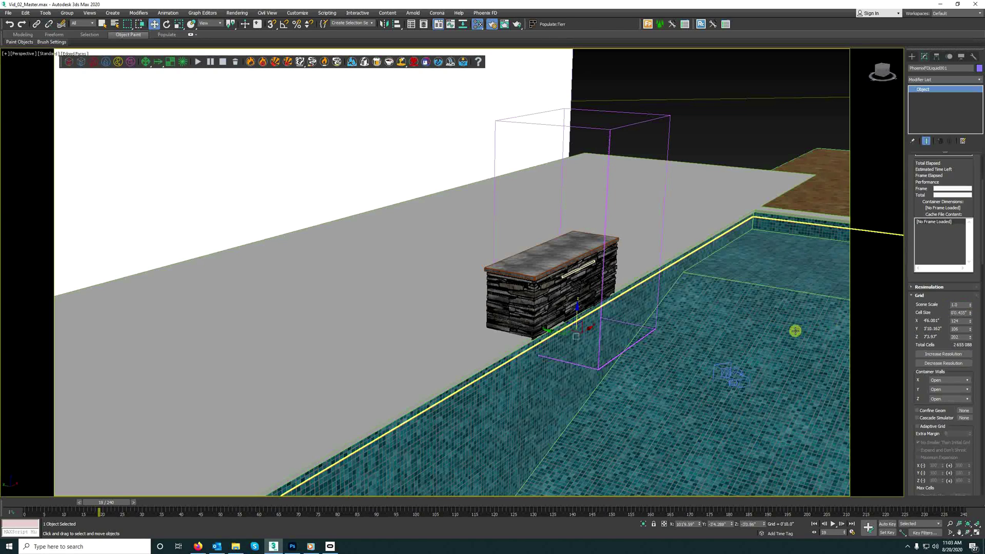
{"action": "scroll", "coordinate": [589, 282], "scroll_direction": "up", "scroll_amount": 5}
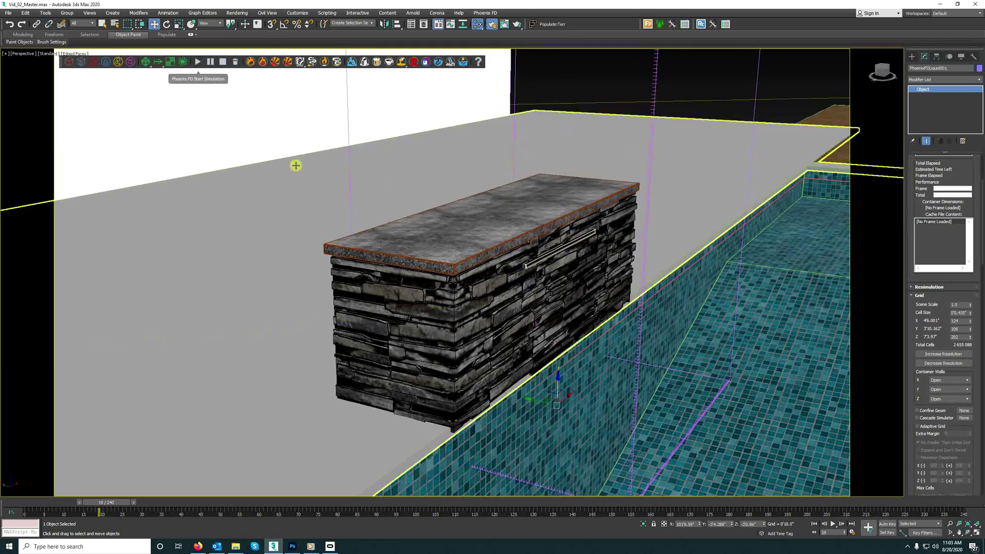
{"action": "scroll", "coordinate": [268, 105], "scroll_direction": "up", "scroll_amount": 3}
{"action": "left_click", "coordinate": [198, 62]}
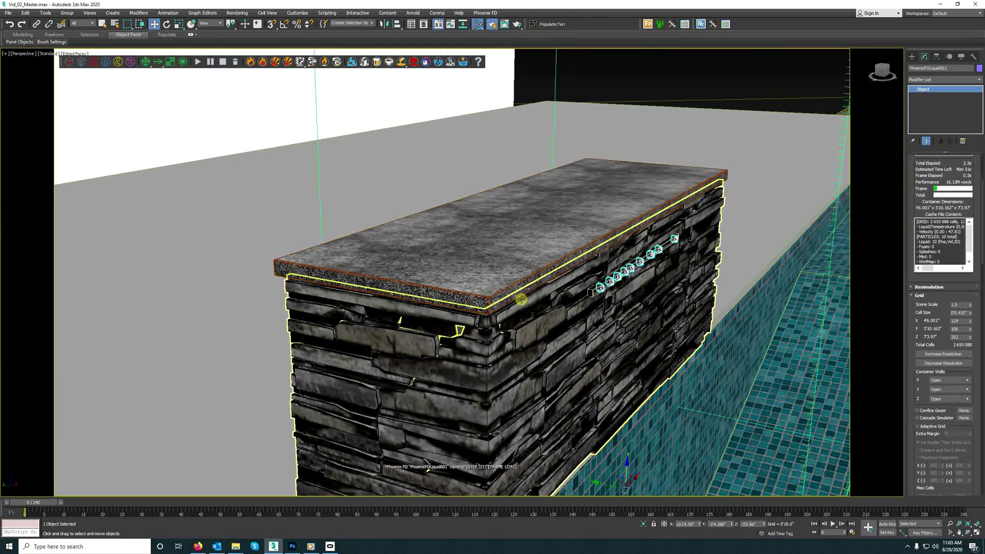
- Watch the liquid sheet grow down the stone wall's front face as the simulation runs
{"action": "middle_click_drag", "start_coordinate": [508, 290], "coordinate": [395, 208]}
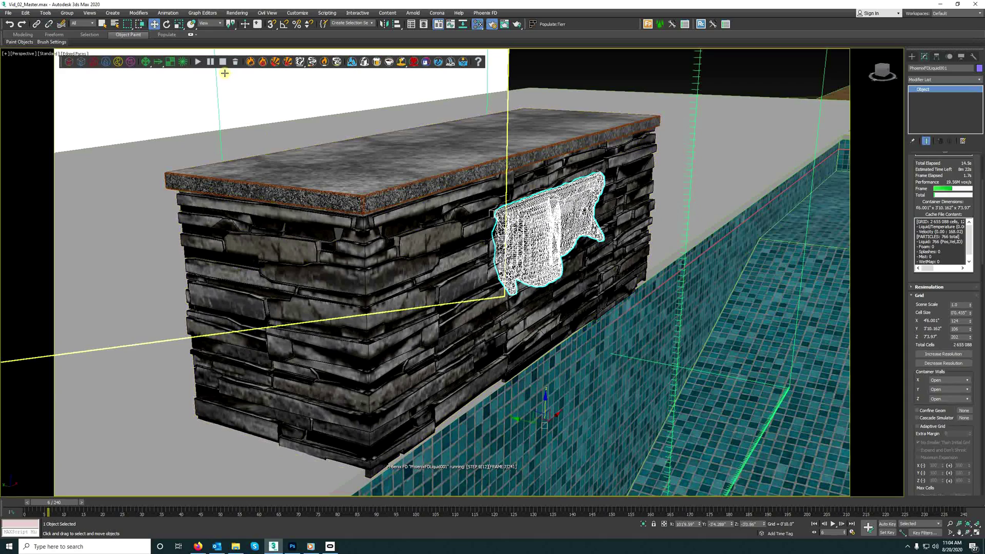
{"action": "middle_click_drag", "start_coordinate": [336, 154], "coordinate": [399, 204], "text": "alt"}
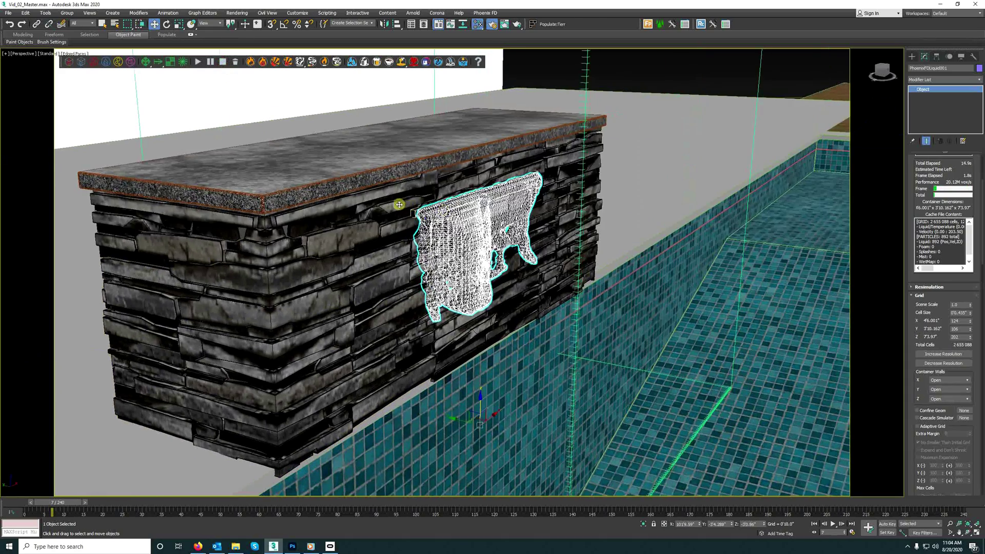
{"action": "scroll", "coordinate": [399, 204], "scroll_direction": "down", "scroll_amount": 5}
{"action": "key", "text": "F3"}
- Select the Liquid source helper and edit its Outgoing Velocity value
{"action": "left_click_drag", "start_coordinate": [633, 384], "coordinate": [539, 435]}
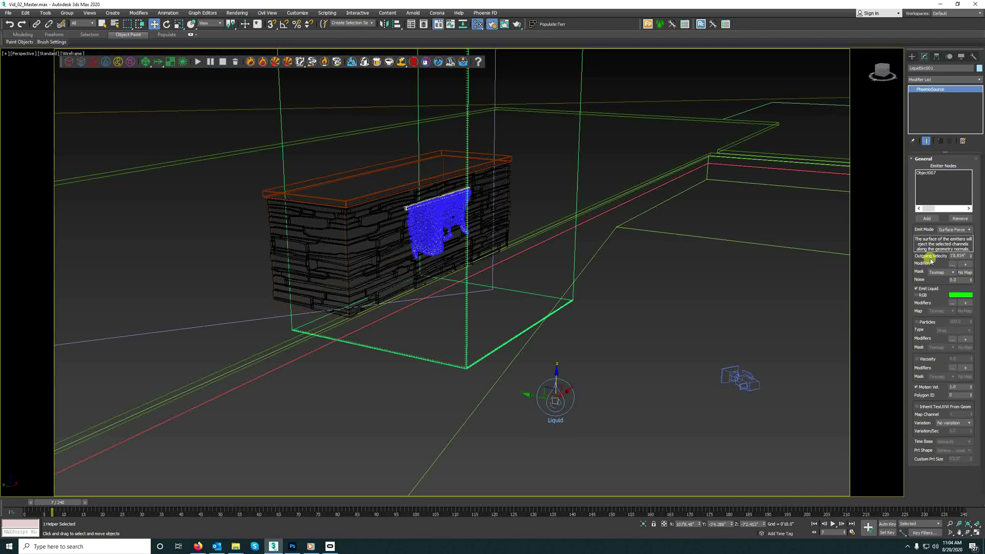
{"action": "double_click", "coordinate": [959, 254]}
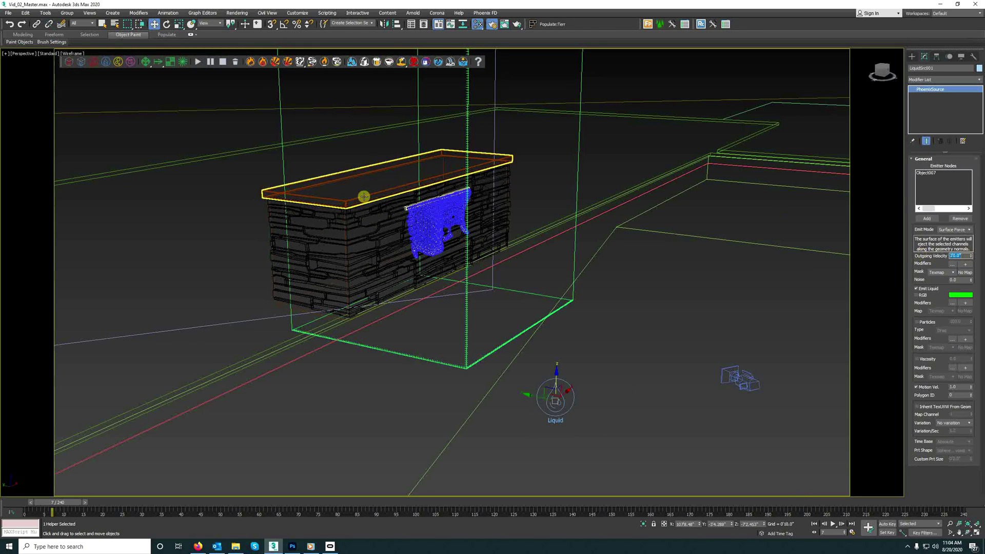
- Rerun the simulation in shaded view and orbit to watch the water splash into the pool
{"action": "key", "text": "F3"}
{"action": "scroll", "coordinate": [421, 194], "scroll_direction": "up", "scroll_amount": 7}
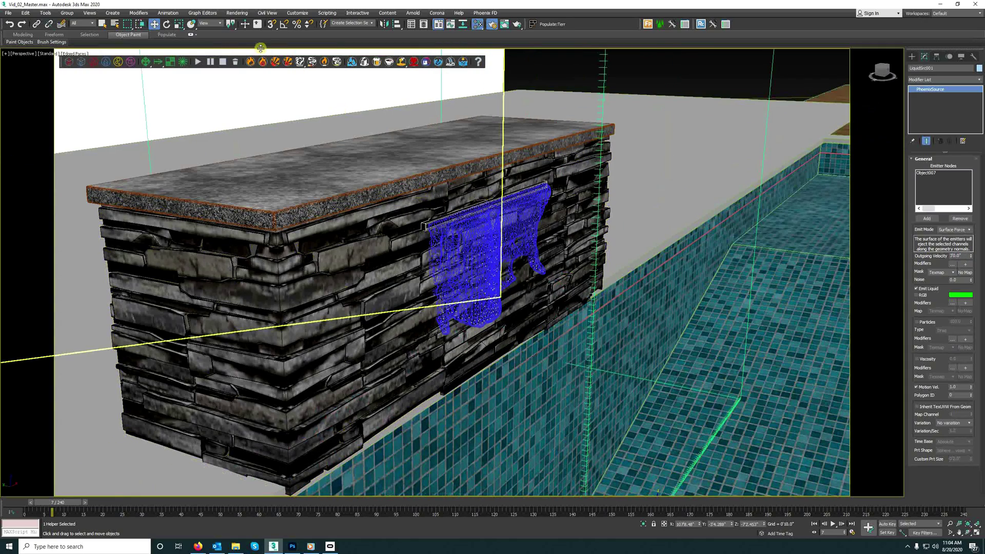
{"action": "left_click", "coordinate": [198, 62]}
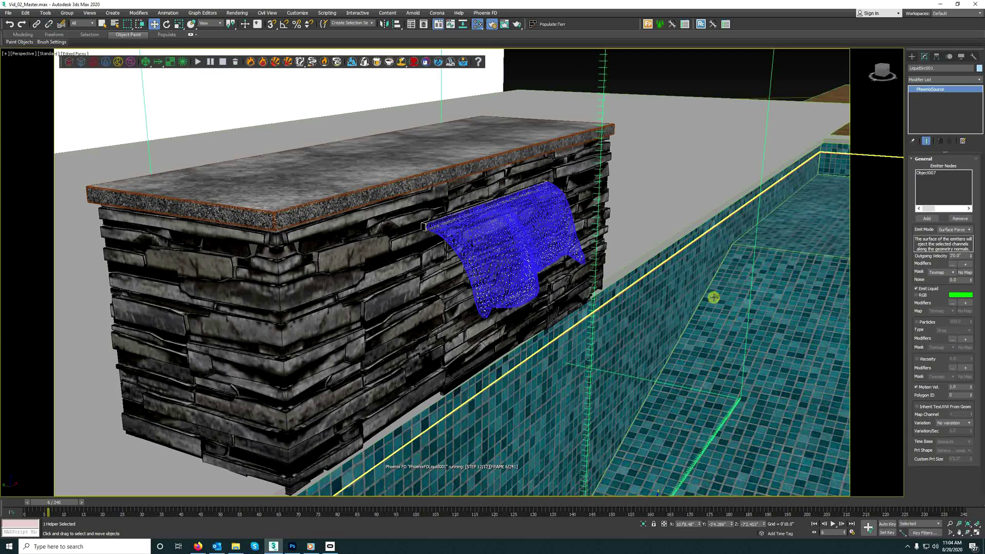
{"action": "middle_click_drag", "start_coordinate": [713, 298], "coordinate": [717, 216]}
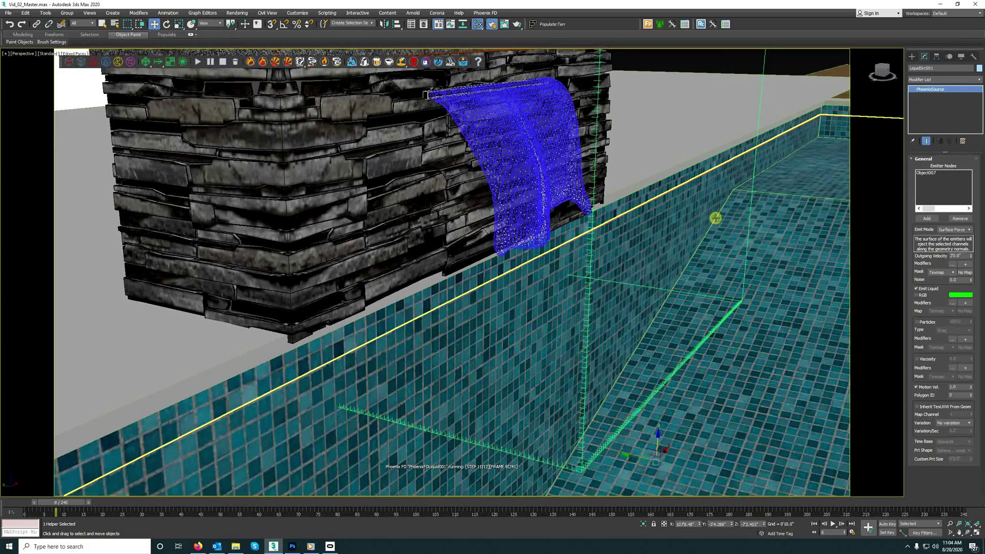
{"action": "middle_click_drag", "start_coordinate": [715, 218], "coordinate": [241, 157], "text": "alt"}
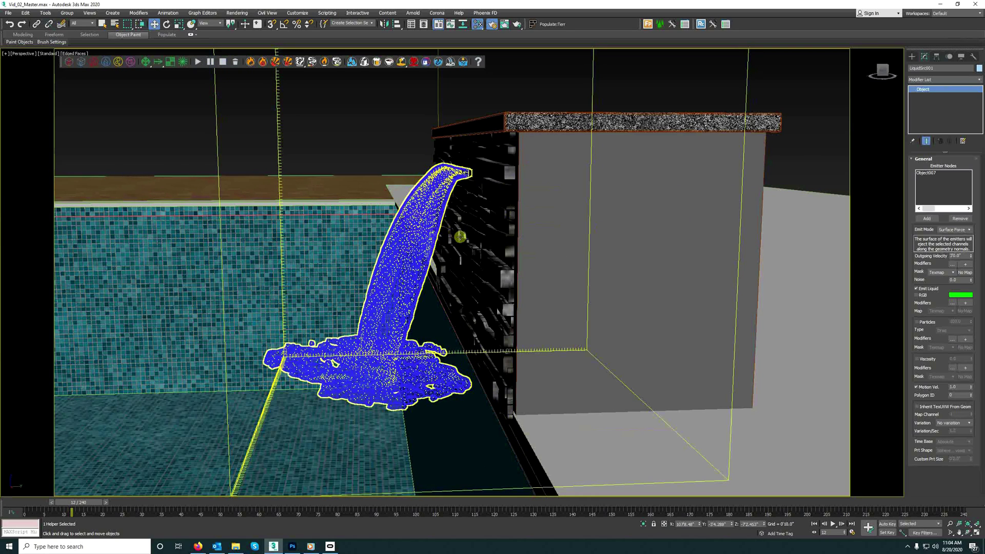
{"action": "left_click", "coordinate": [460, 236]}
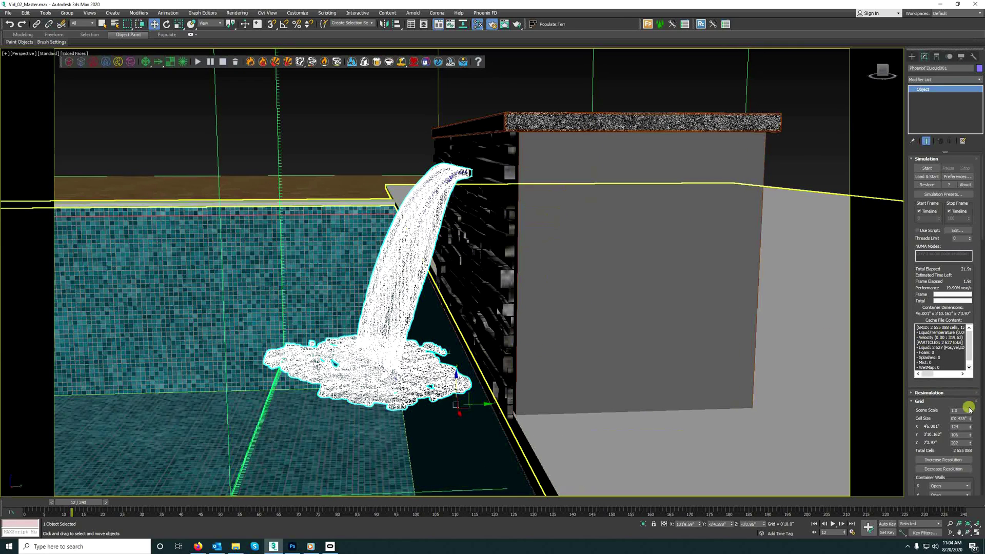
- Enter 8 for Steps per Frame in the Dynamics rollout, then view the waterfall from above
{"action": "left_click_drag", "start_coordinate": [906, 346], "coordinate": [906, 220]}
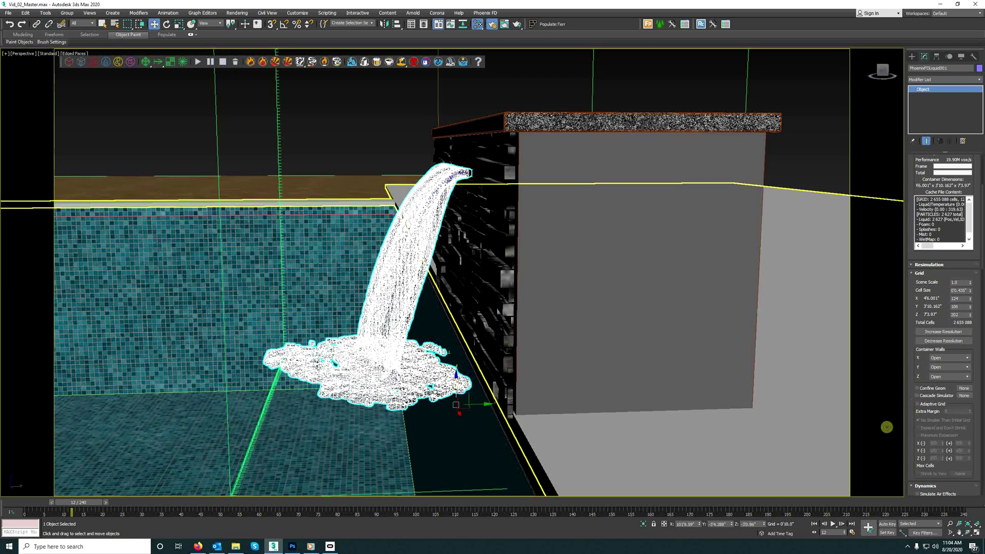
{"action": "left_click_drag", "start_coordinate": [905, 369], "coordinate": [918, 219]}
{"action": "left_click", "coordinate": [960, 398]}
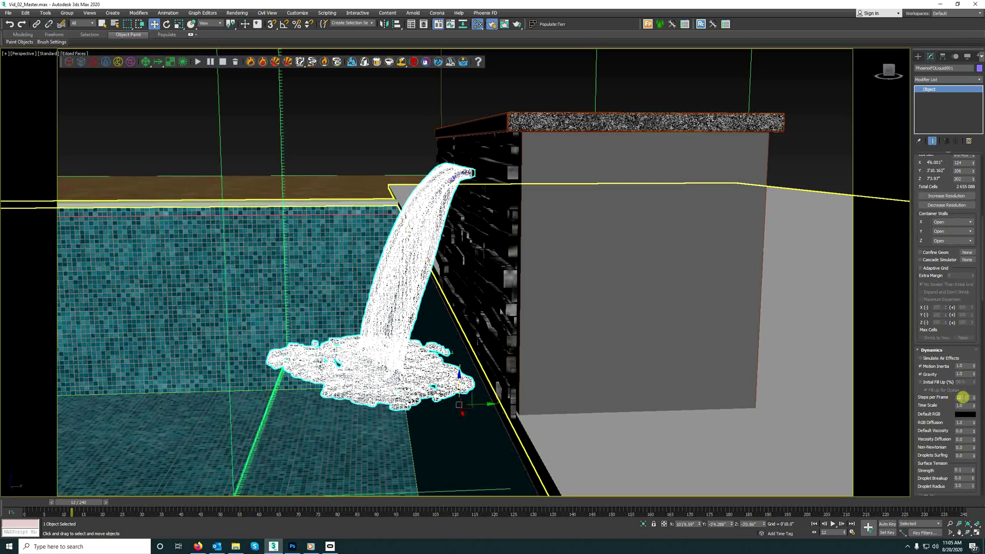
{"action": "left_click_drag", "start_coordinate": [962, 397], "coordinate": [953, 397]}
{"action": "key", "text": "Return"}
{"action": "left_click_drag", "start_coordinate": [916, 330], "coordinate": [915, 260]}
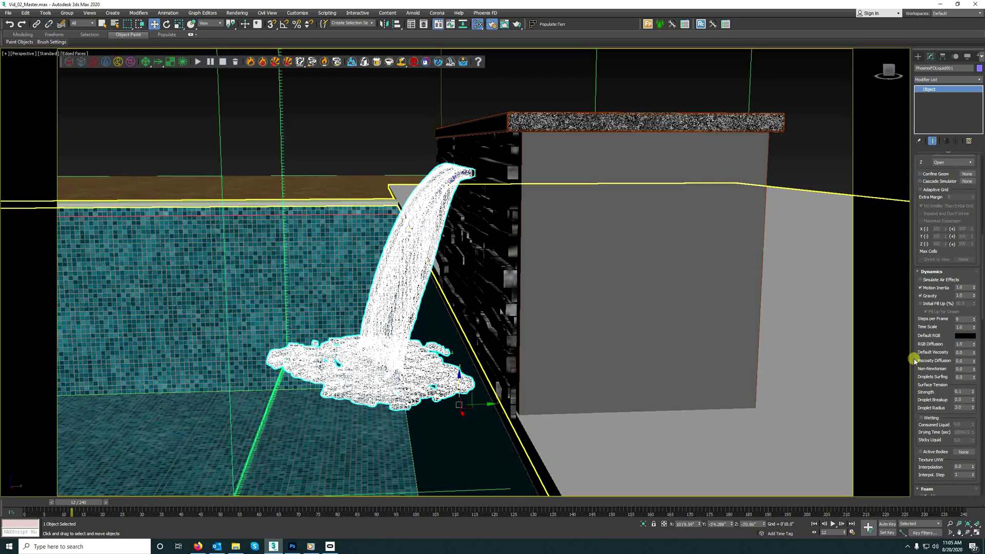
{"action": "left_click_drag", "start_coordinate": [916, 373], "coordinate": [922, 500]}
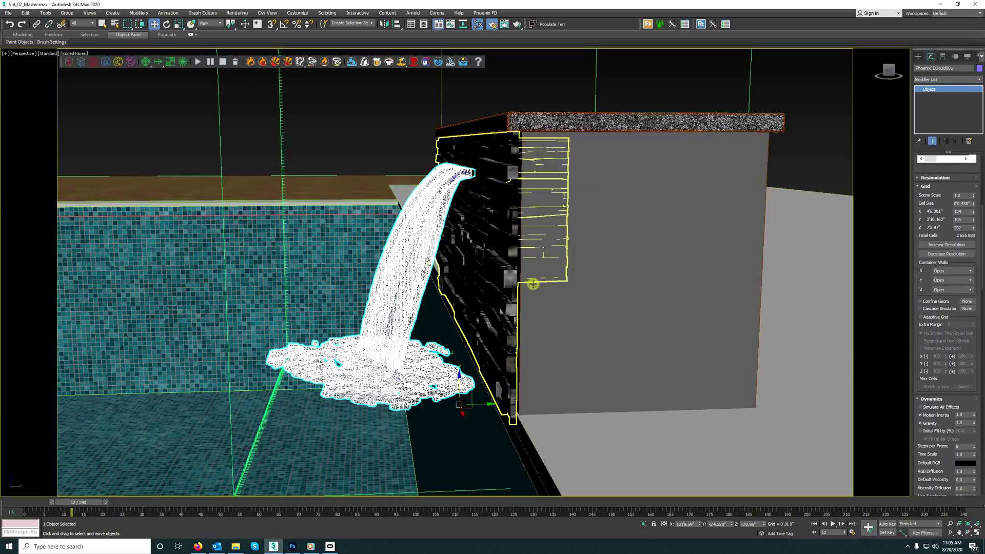
{"action": "middle_click_drag", "start_coordinate": [527, 281], "coordinate": [287, 130], "text": "alt"}
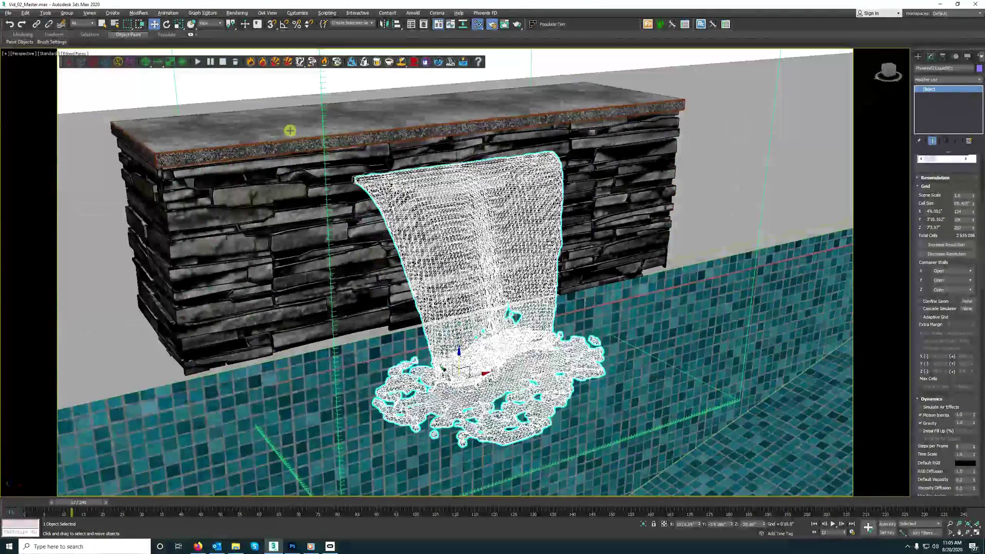
- Restart the Phoenix FD liquid simulation and orbit around the stone wall as the water sheet falls
{"action": "left_click", "coordinate": [197, 62]}
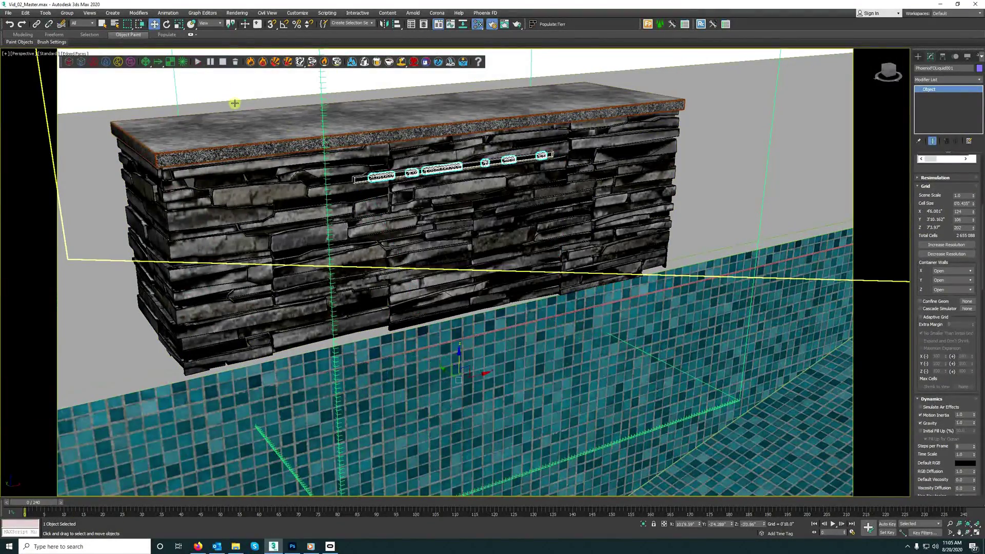
{"action": "scroll", "coordinate": [455, 312], "scroll_direction": "up", "scroll_amount": 4}
{"action": "middle_click_drag", "start_coordinate": [455, 312], "coordinate": [463, 314], "text": "alt"}
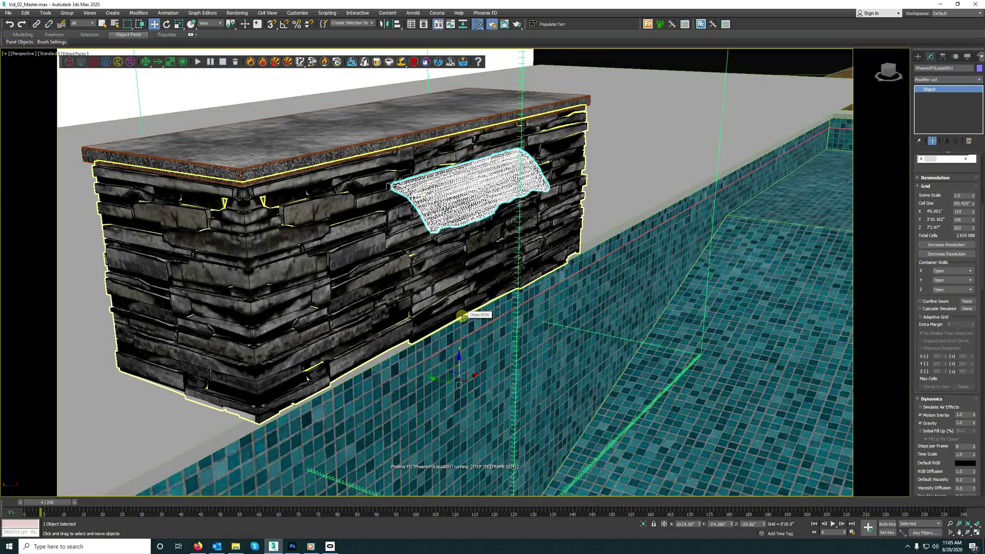
{"action": "middle_click_drag", "start_coordinate": [462, 315], "coordinate": [482, 310], "text": "alt"}
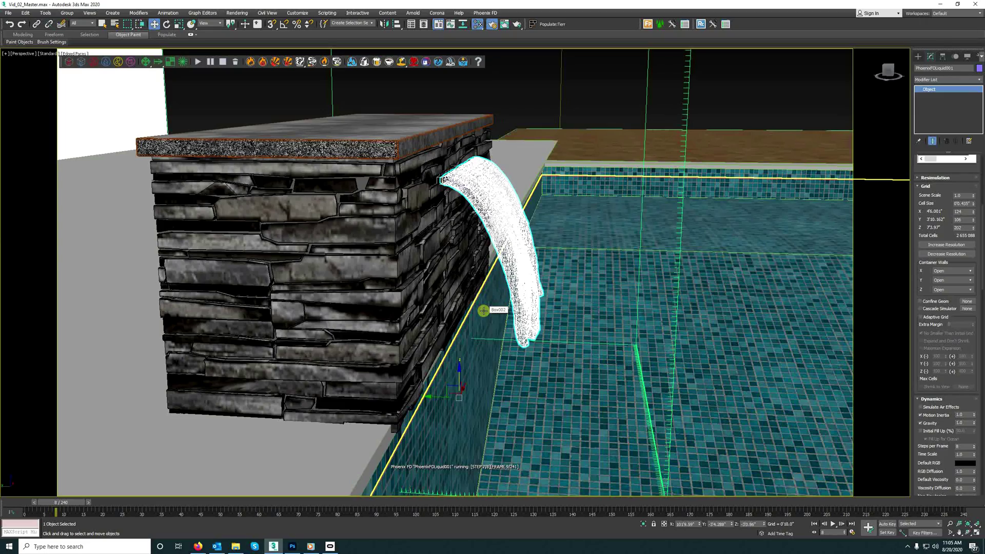
{"action": "middle_click_drag", "start_coordinate": [480, 310], "coordinate": [437, 314], "text": "alt"}
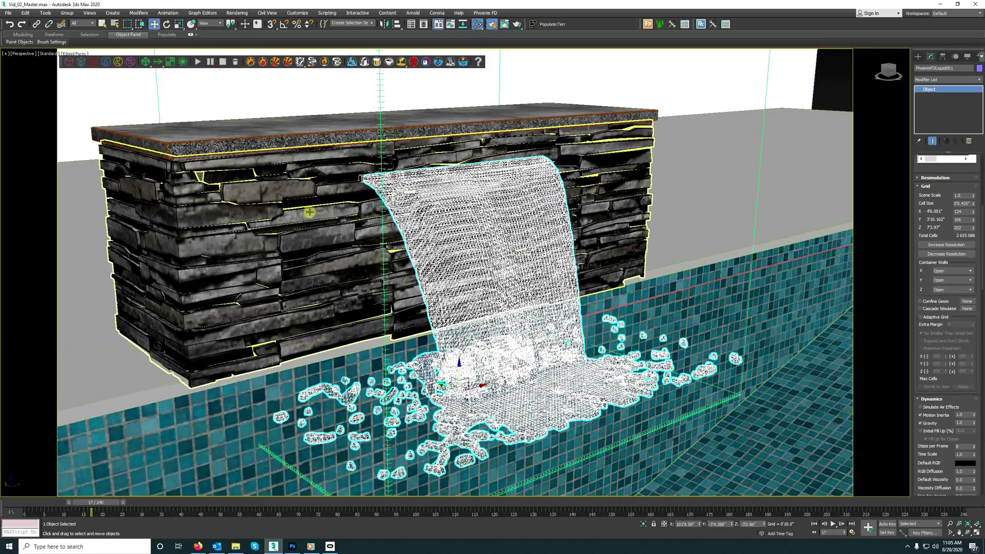
{"action": "middle_click_drag", "start_coordinate": [308, 214], "coordinate": [386, 147], "text": "alt"}
{"action": "key", "text": "m"}
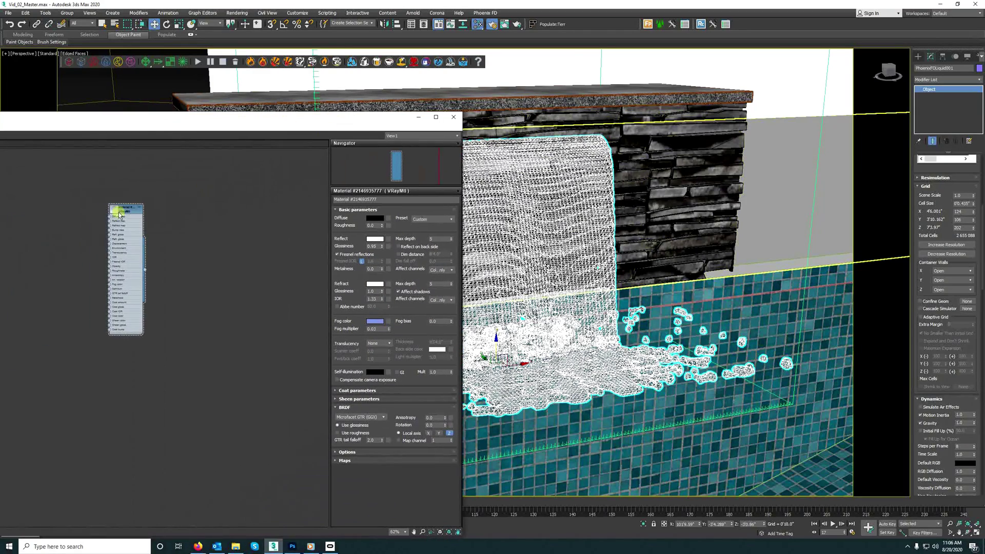
- Inspect the VRayMtl water material, then look through the PhysCamera001 view
{"action": "scroll", "coordinate": [121, 210], "scroll_direction": "up", "scroll_amount": 3}
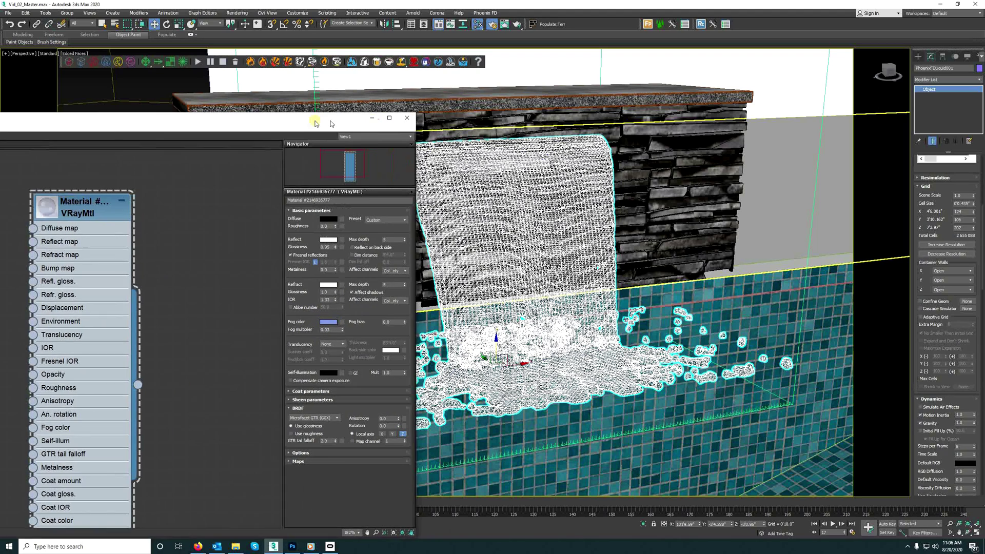
{"action": "key", "text": "m"}
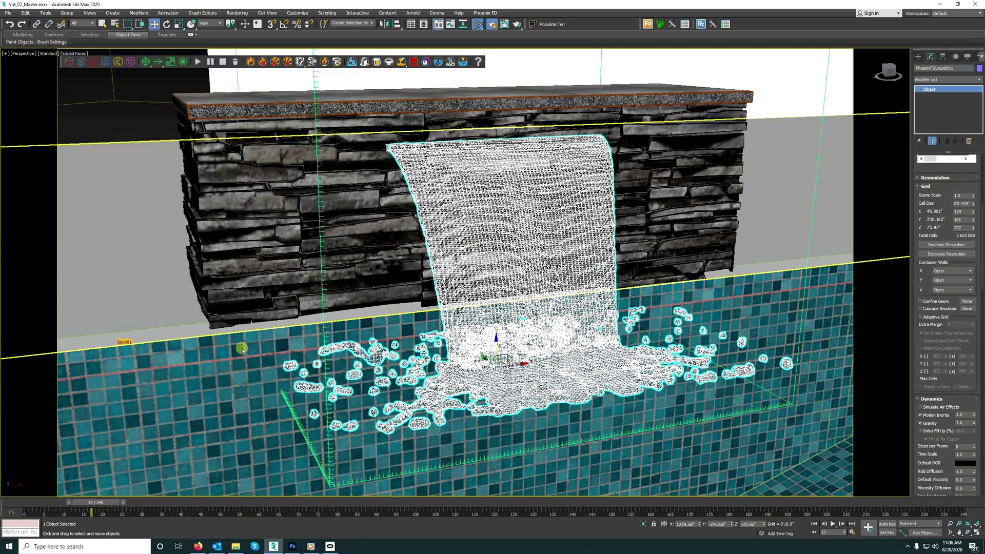
{"action": "key", "text": "c"}
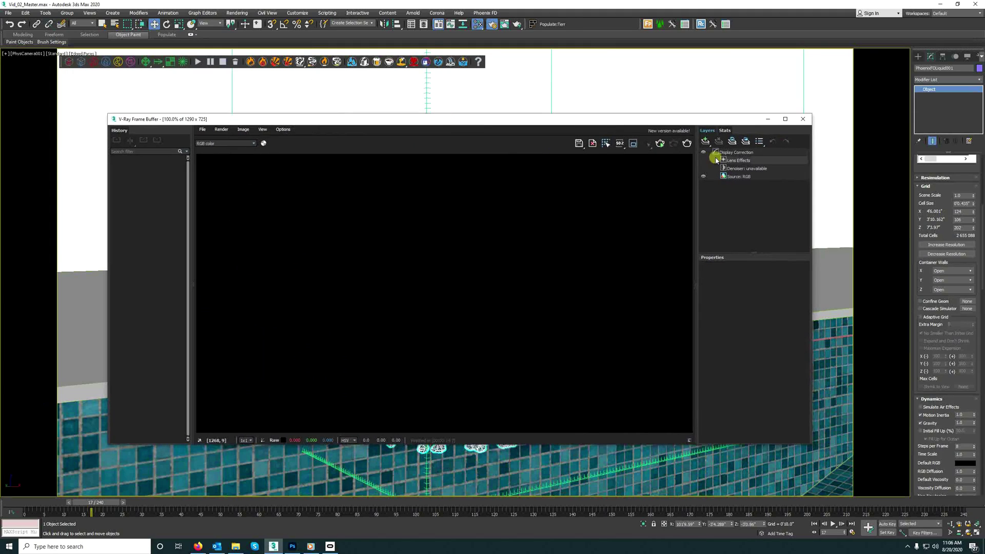
- Preview the waterfall with an interactive V-Ray render, compare Photoshop reference photos, and close the VFB
{"action": "left_click", "coordinate": [659, 144]}
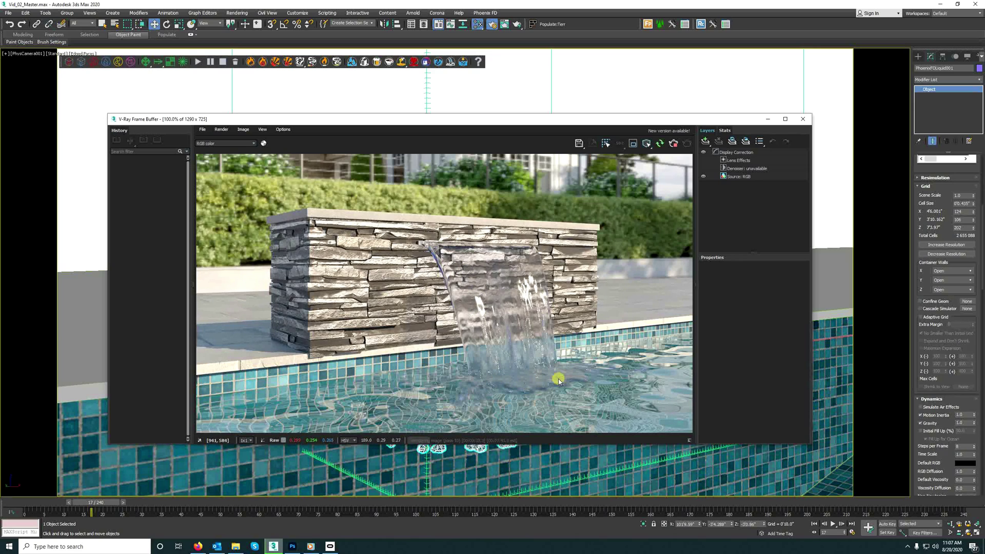
{"action": "left_click", "coordinate": [673, 143]}
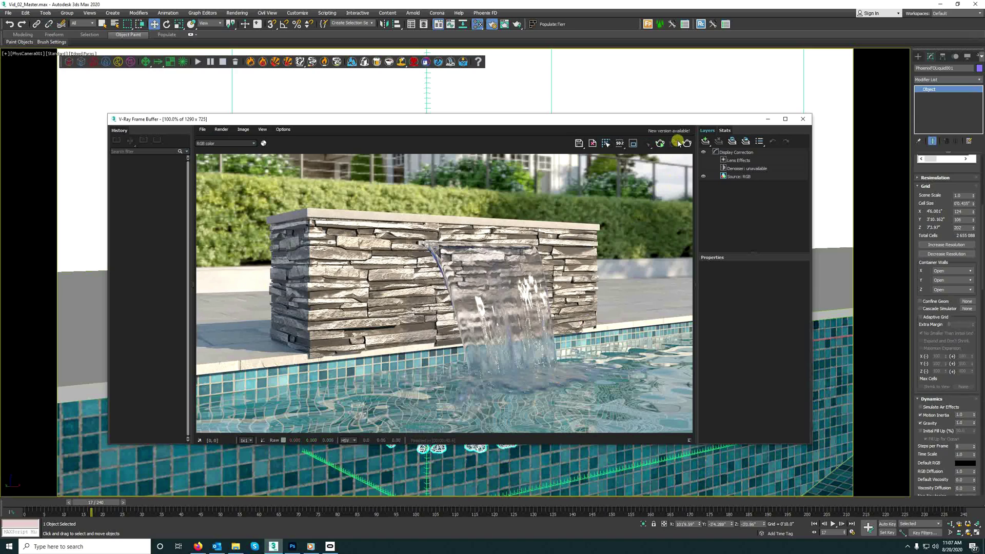
{"action": "left_click", "coordinate": [302, 545]}
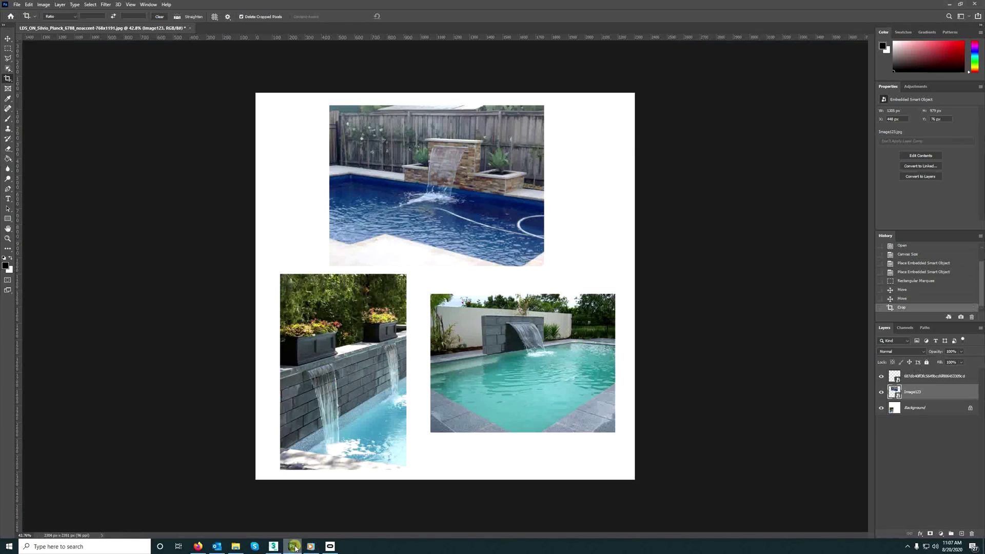
{"action": "scroll", "coordinate": [410, 292], "scroll_direction": "up", "scroll_amount": 2, "text": "alt"}
{"action": "scroll", "coordinate": [433, 165], "scroll_direction": "up", "scroll_amount": 2, "text": "alt"}
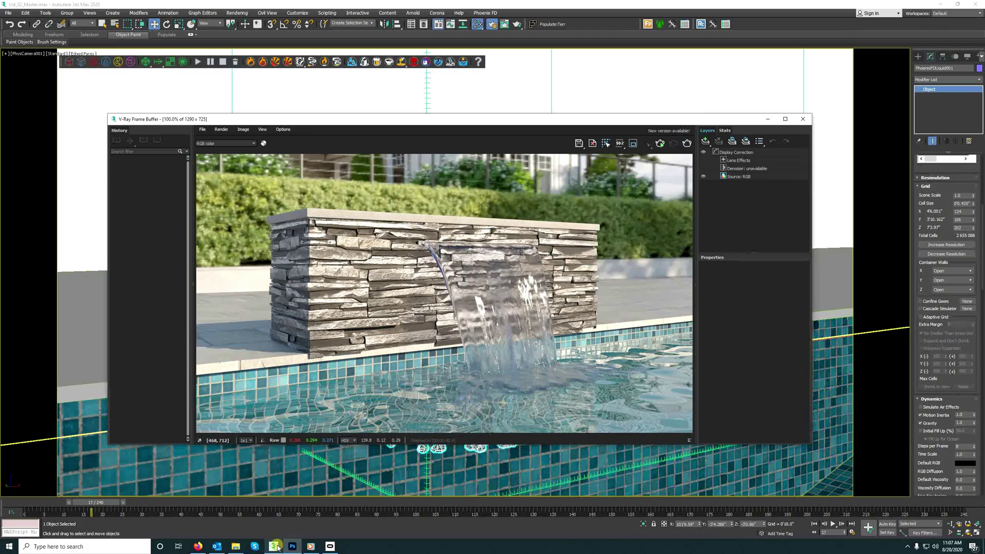
{"action": "key", "text": "alt+Tab"}
{"action": "left_click_drag", "start_coordinate": [476, 119], "coordinate": [984, 126]}
- Enable foam on the liquid simulator and create its own foam particle shader
{"action": "key", "text": "p"}
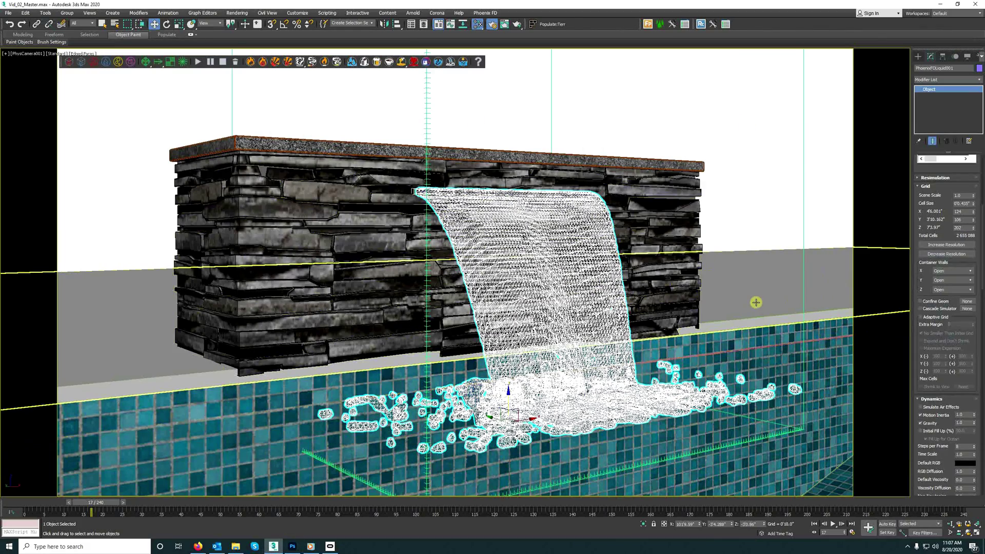
{"action": "scroll", "coordinate": [736, 319], "scroll_direction": "up", "scroll_amount": 6}
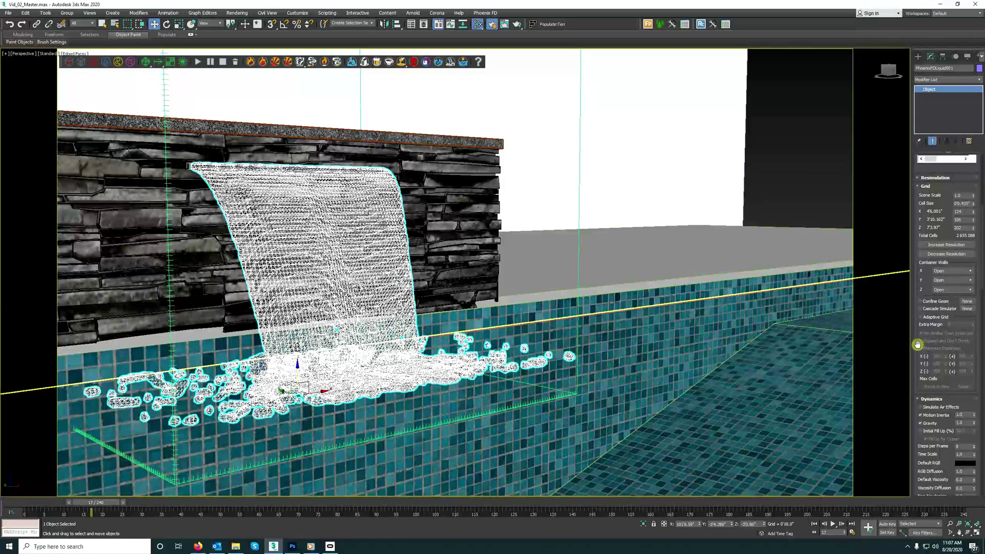
{"action": "scroll", "coordinate": [918, 341], "scroll_direction": "down", "scroll_amount": 5}
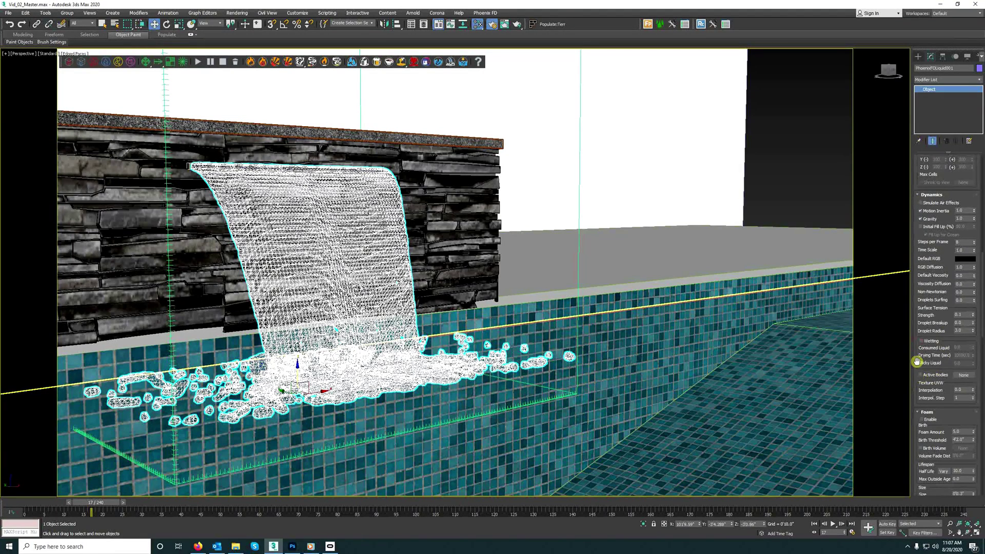
{"action": "left_click_drag", "start_coordinate": [916, 361], "coordinate": [916, 171]}
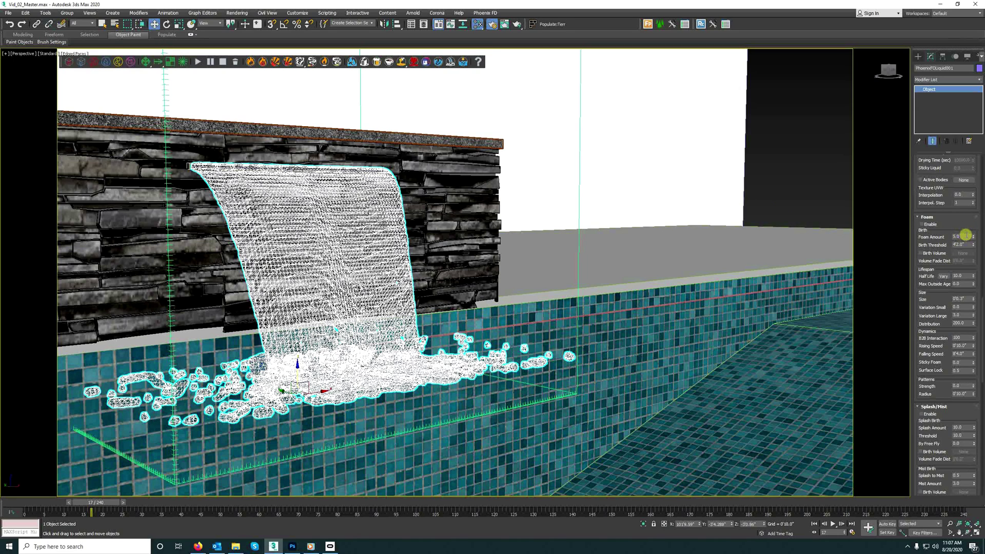
{"action": "left_click", "coordinate": [923, 224]}
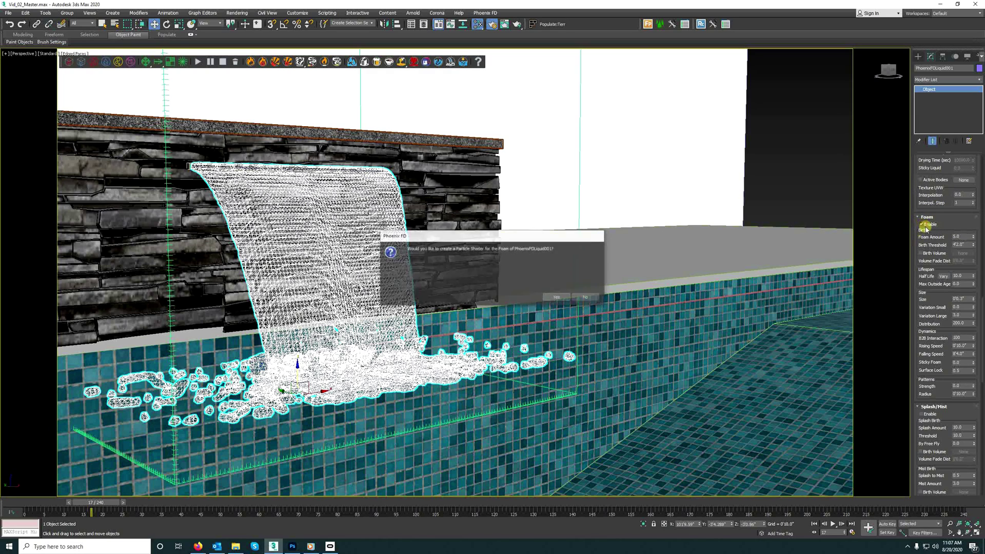
{"action": "left_click", "coordinate": [558, 296]}
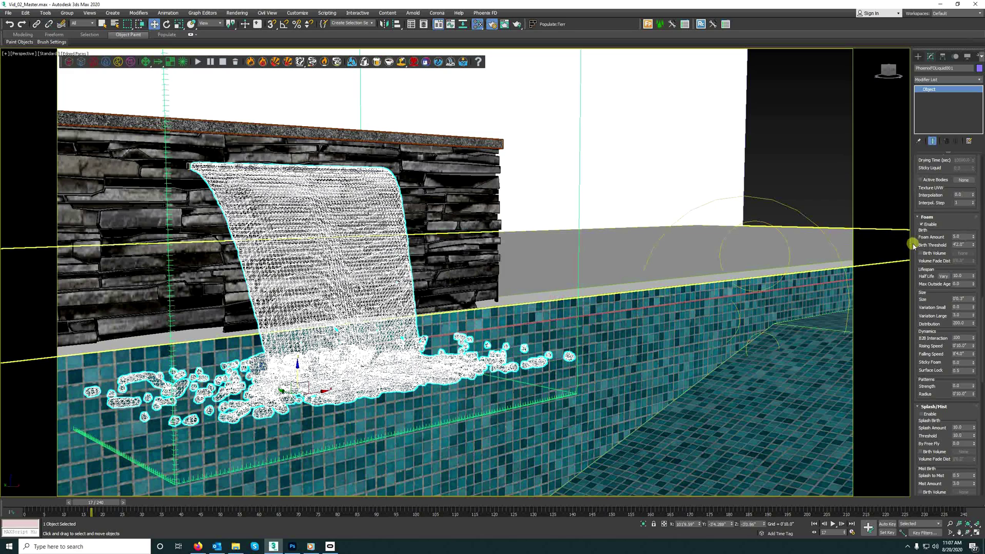
{"action": "key", "text": "F3"}
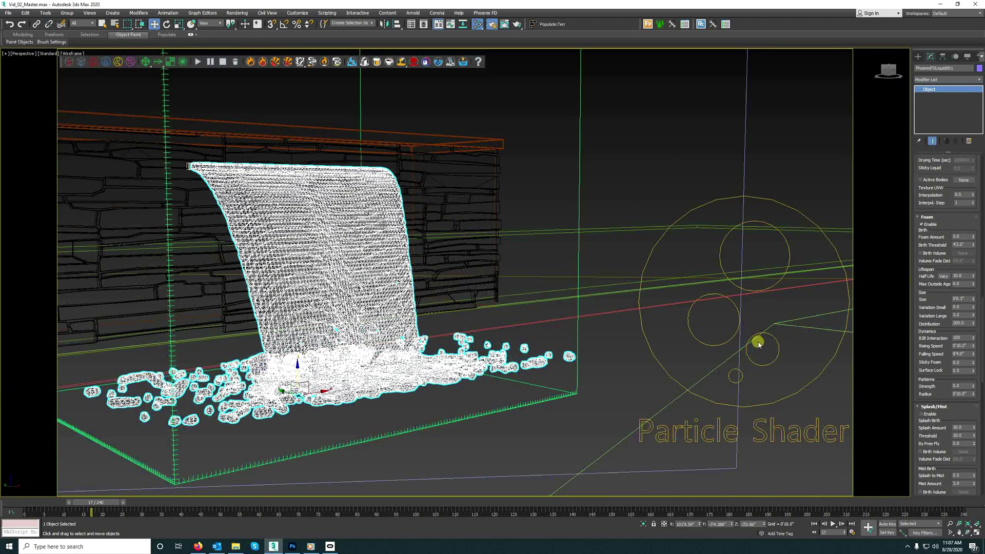
{"action": "key", "text": "F3"}
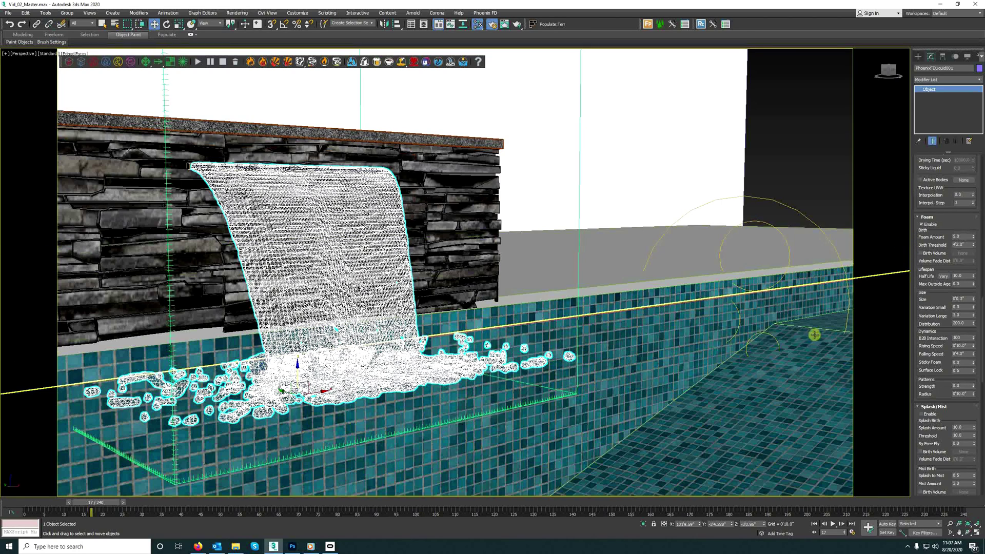
- Set the foam Foam Amount to 30 and Half Life to 0.25
{"action": "double_click", "coordinate": [961, 236]}
{"action": "type", "text": "30"}
{"action": "left_click", "coordinate": [959, 276]}
{"action": "double_click", "coordinate": [966, 276]}
{"action": "type", "text": "1"}
{"action": "type", "text": "25"}
{"action": "key", "text": "Return"}
{"action": "double_click", "coordinate": [957, 298]}
{"action": "left_click_drag", "start_coordinate": [917, 336], "coordinate": [916, 192]}
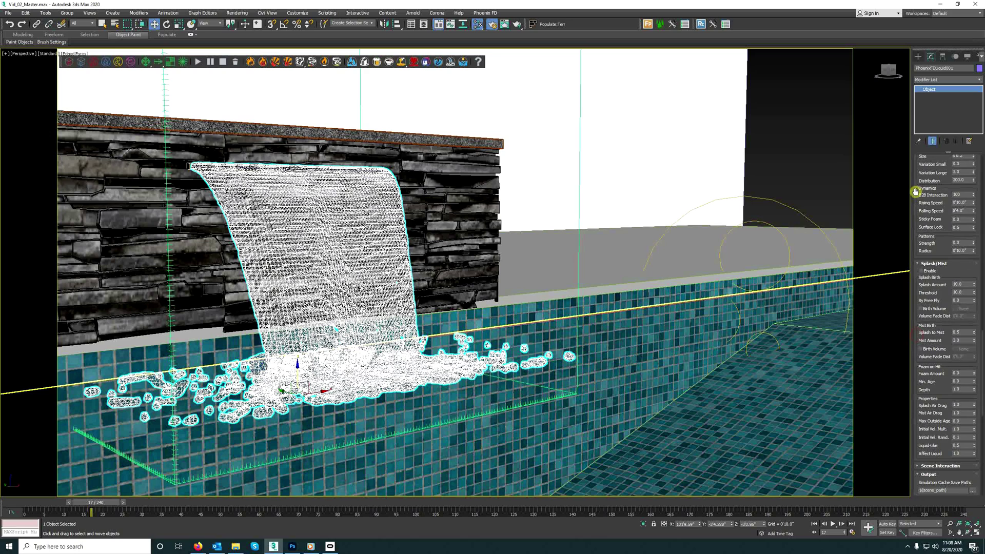
- Enable Splash/Mist with a particle shader, setting Splash Amount 5 and Threshold 30
{"action": "left_click", "coordinate": [931, 271]}
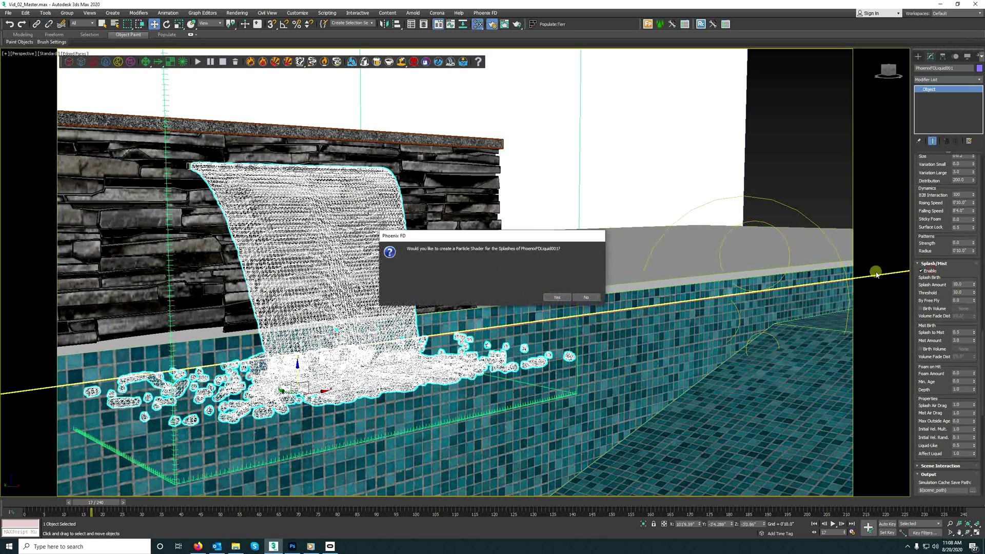
{"action": "left_click", "coordinate": [553, 299]}
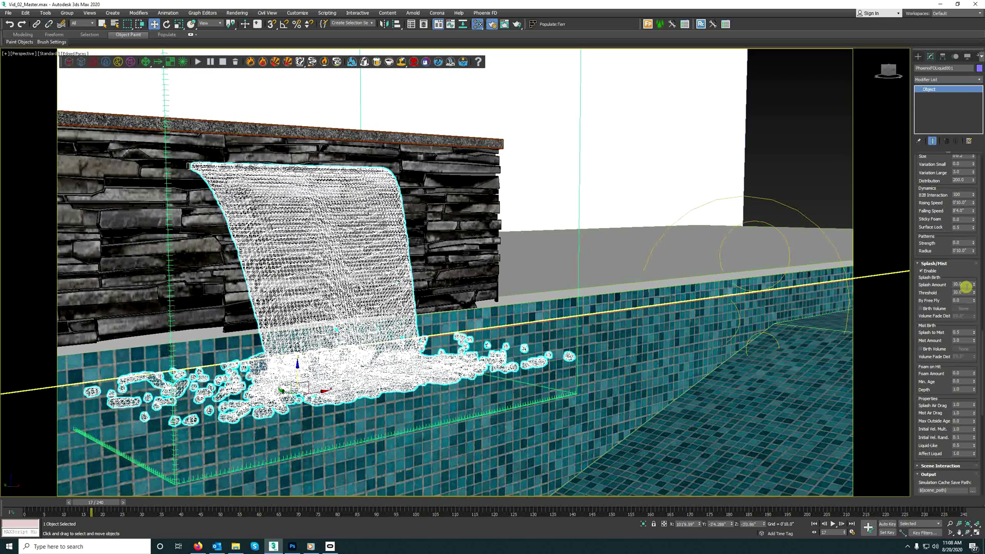
{"action": "double_click", "coordinate": [960, 285]}
{"action": "type", "text": "5"}
{"action": "double_click", "coordinate": [960, 292]}
{"action": "type", "text": "30"}
{"action": "key", "text": "Return"}
- Export velocity for the Foam particle system in Output and rerun the simulation
{"action": "scroll", "coordinate": [919, 384], "scroll_direction": "down", "scroll_amount": 5}
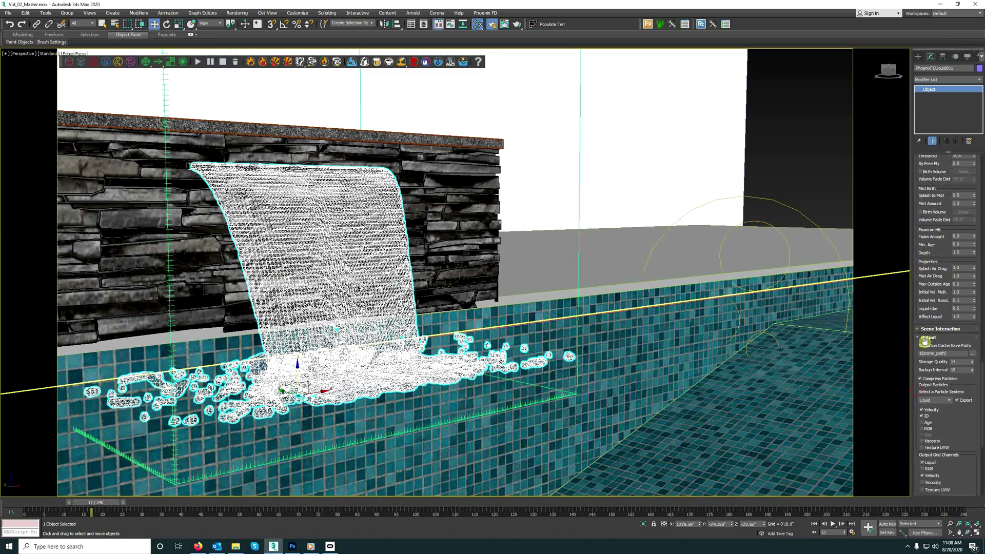
{"action": "scroll", "coordinate": [917, 372], "scroll_direction": "down", "scroll_amount": 2}
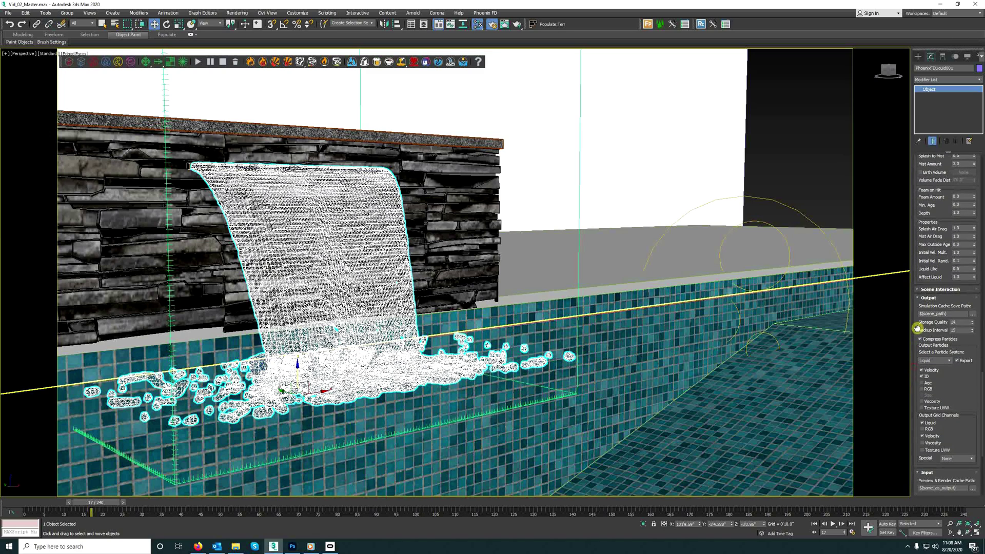
{"action": "left_click", "coordinate": [939, 360]}
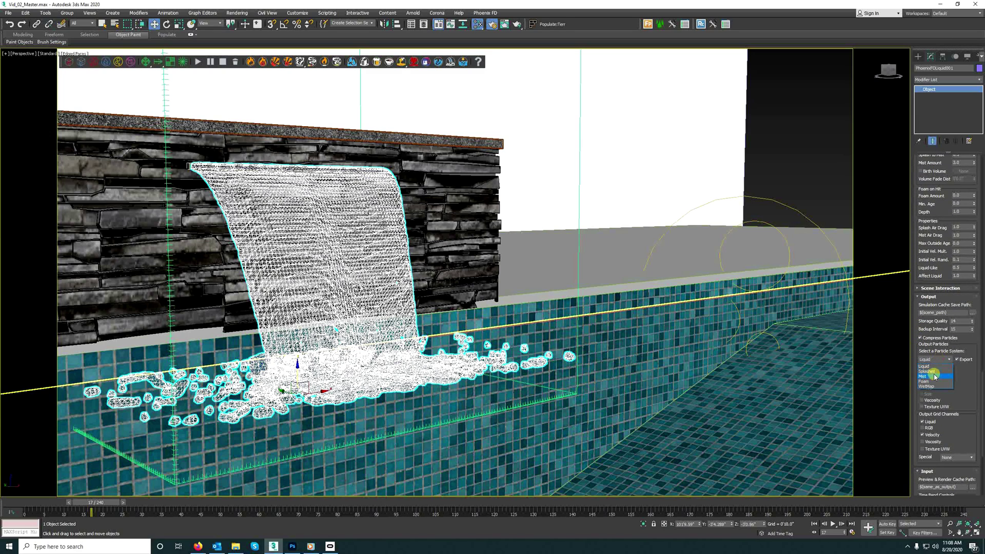
{"action": "left_click", "coordinate": [921, 370]}
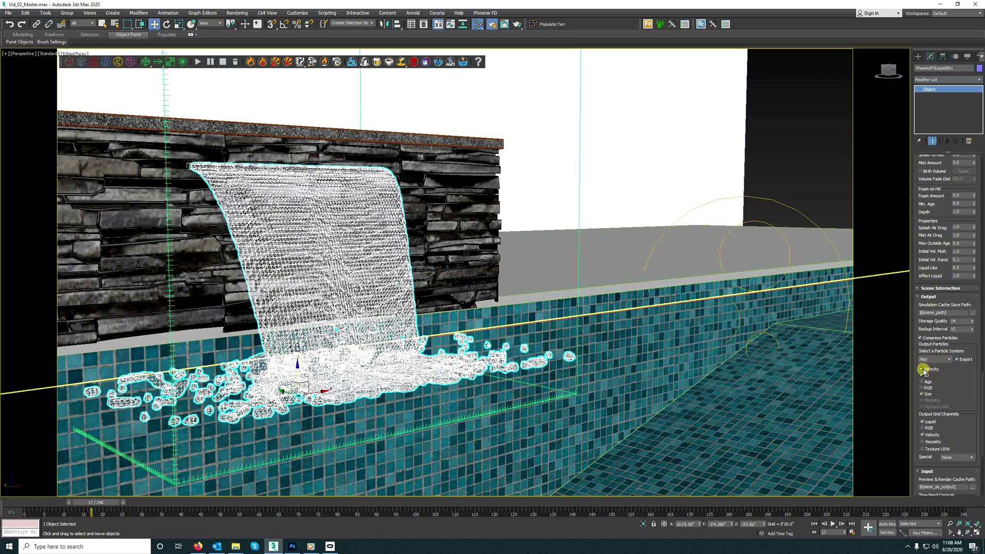
{"action": "left_click", "coordinate": [933, 359]}
{"action": "left_click", "coordinate": [929, 377]}
{"action": "left_click", "coordinate": [921, 369]}
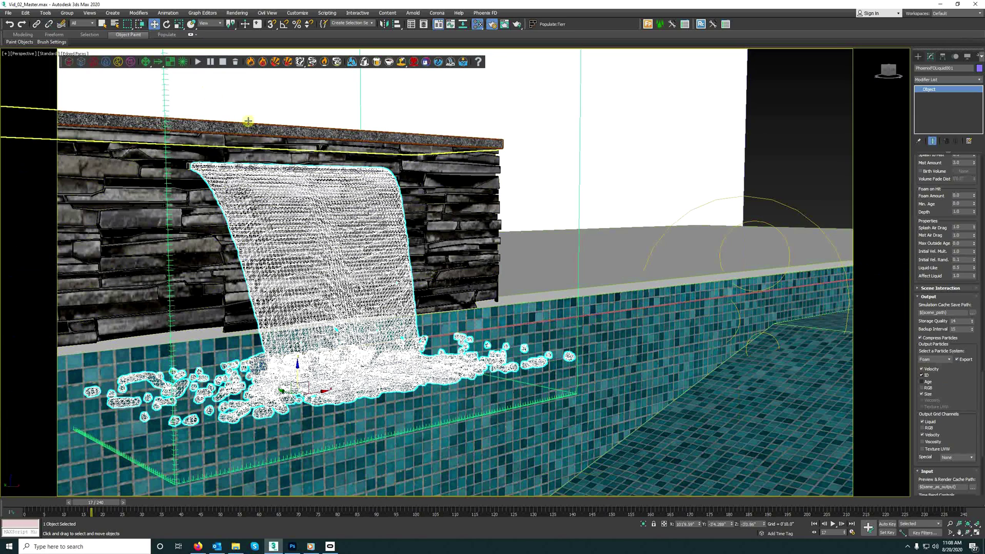
{"action": "left_click", "coordinate": [197, 62]}
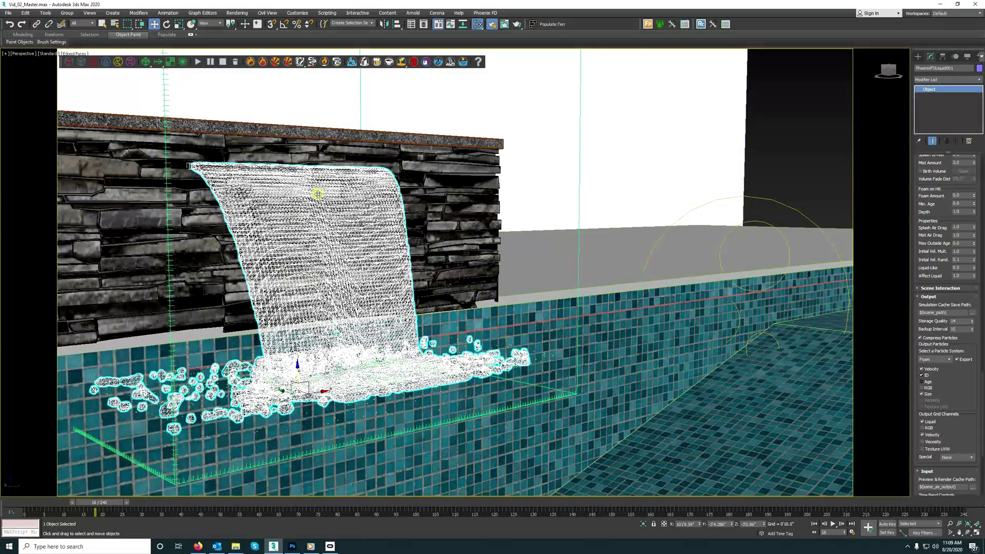
- Interactively render the PhysCamera001 view in V-Ray, limited to a region around the waterfall
{"action": "key", "text": "c"}
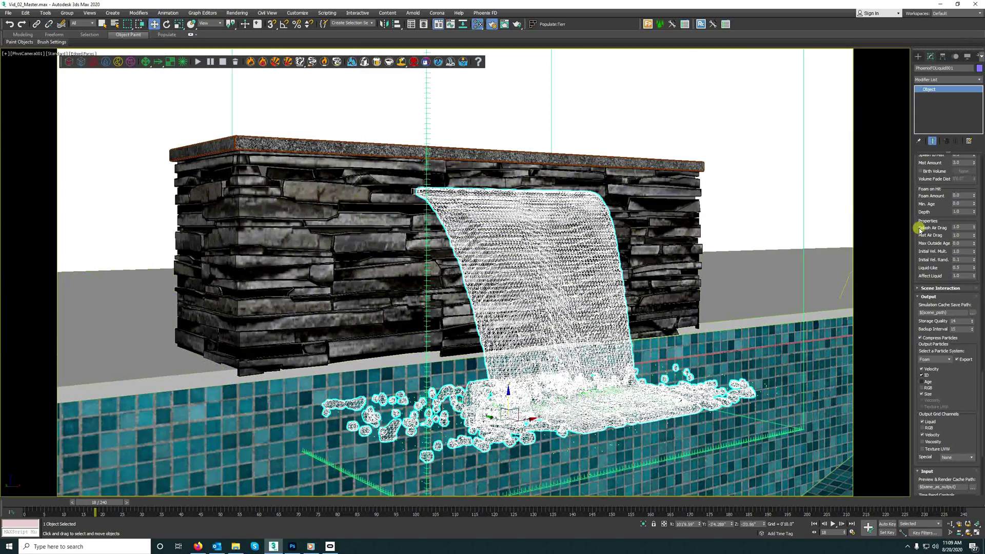
{"action": "key", "text": "ctrl+i"}
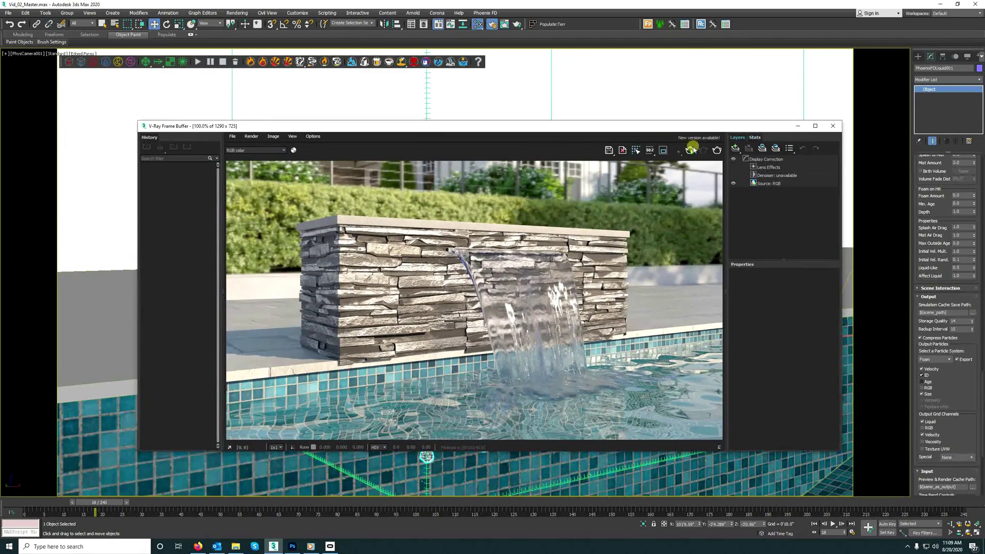
{"action": "left_click", "coordinate": [690, 151]}
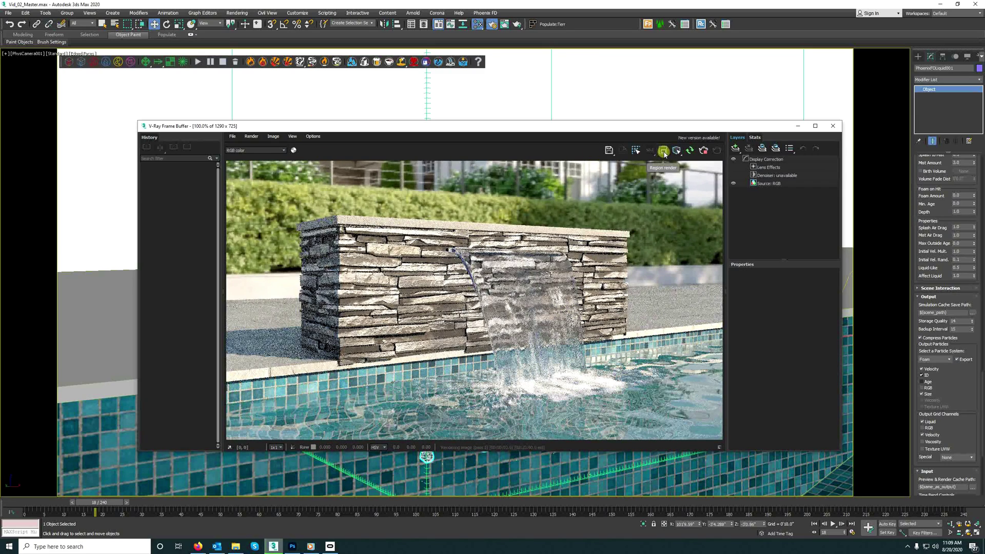
{"action": "left_click", "coordinate": [663, 151]}
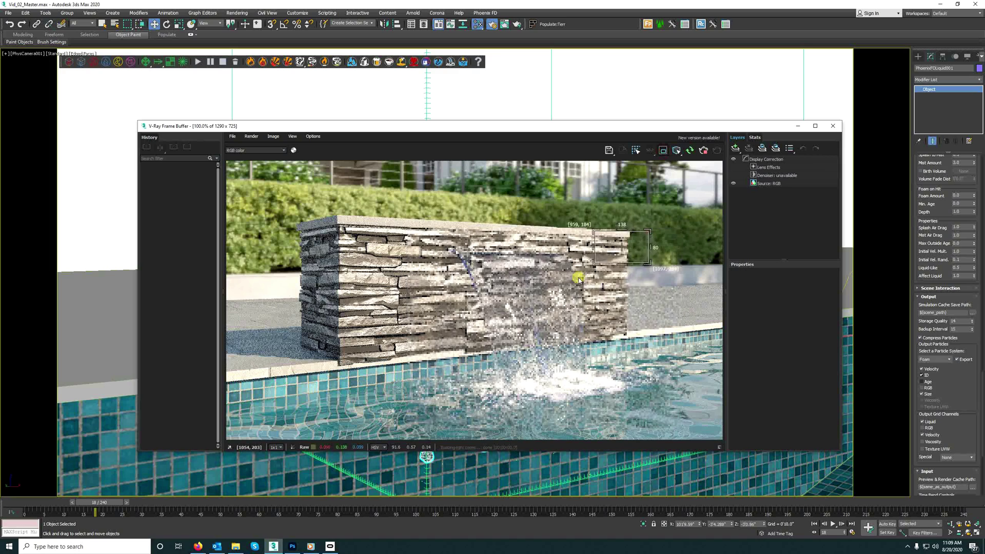
{"action": "left_click_drag", "start_coordinate": [442, 424], "coordinate": [436, 425]}
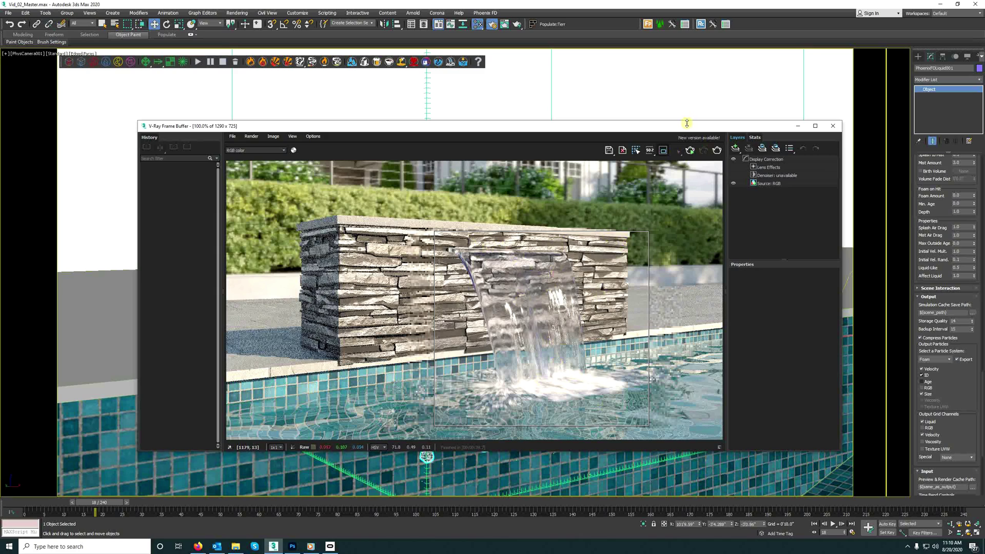
{"action": "left_click_drag", "start_coordinate": [685, 125], "coordinate": [463, 119]}
{"action": "scroll", "coordinate": [926, 438], "scroll_direction": "down", "scroll_amount": 3}
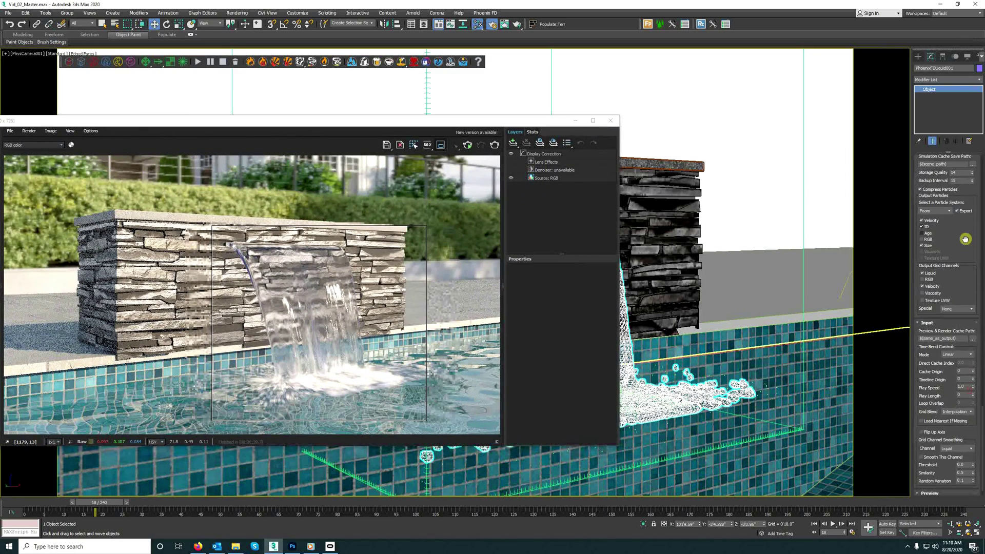
{"action": "scroll", "coordinate": [918, 359], "scroll_direction": "down", "scroll_amount": 1}
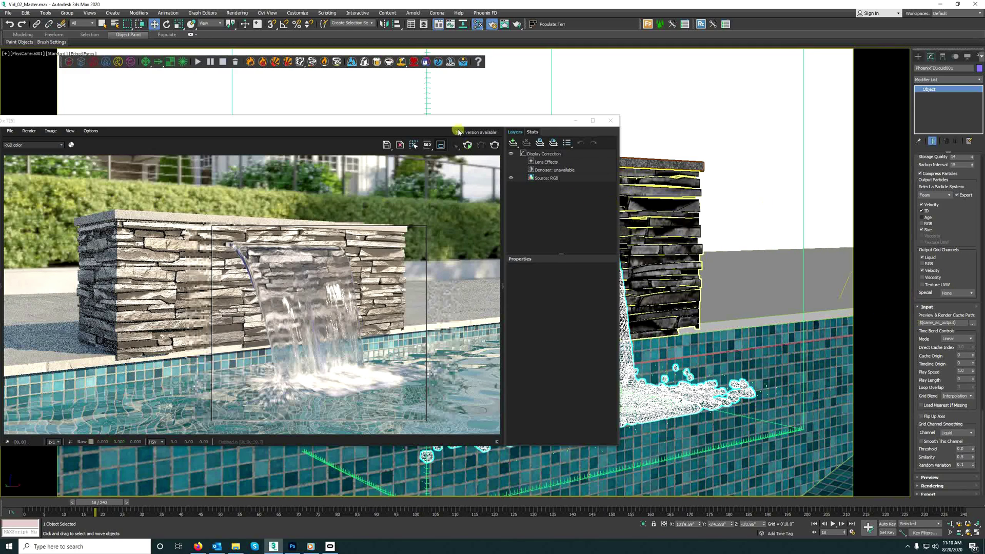
{"action": "left_click_drag", "start_coordinate": [455, 121], "coordinate": [608, 119]}
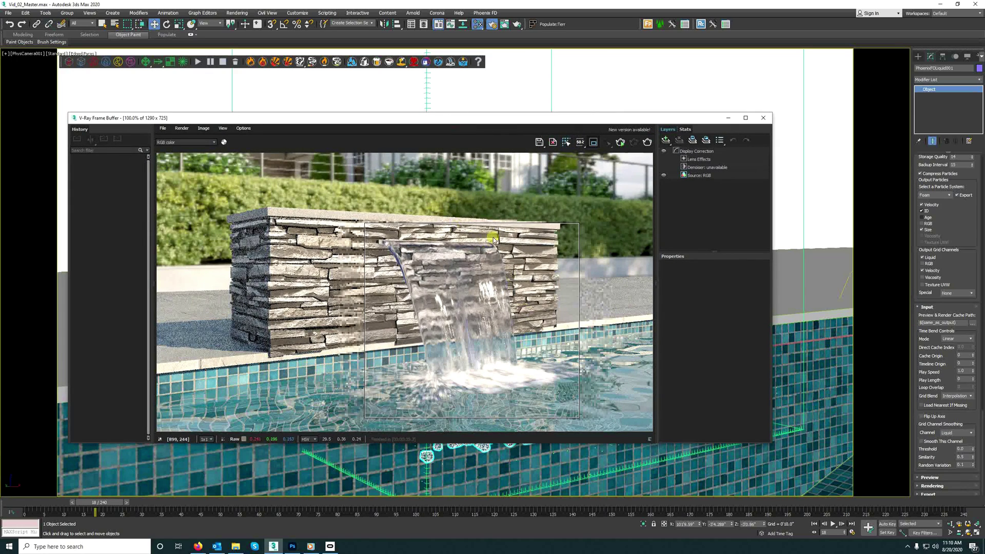